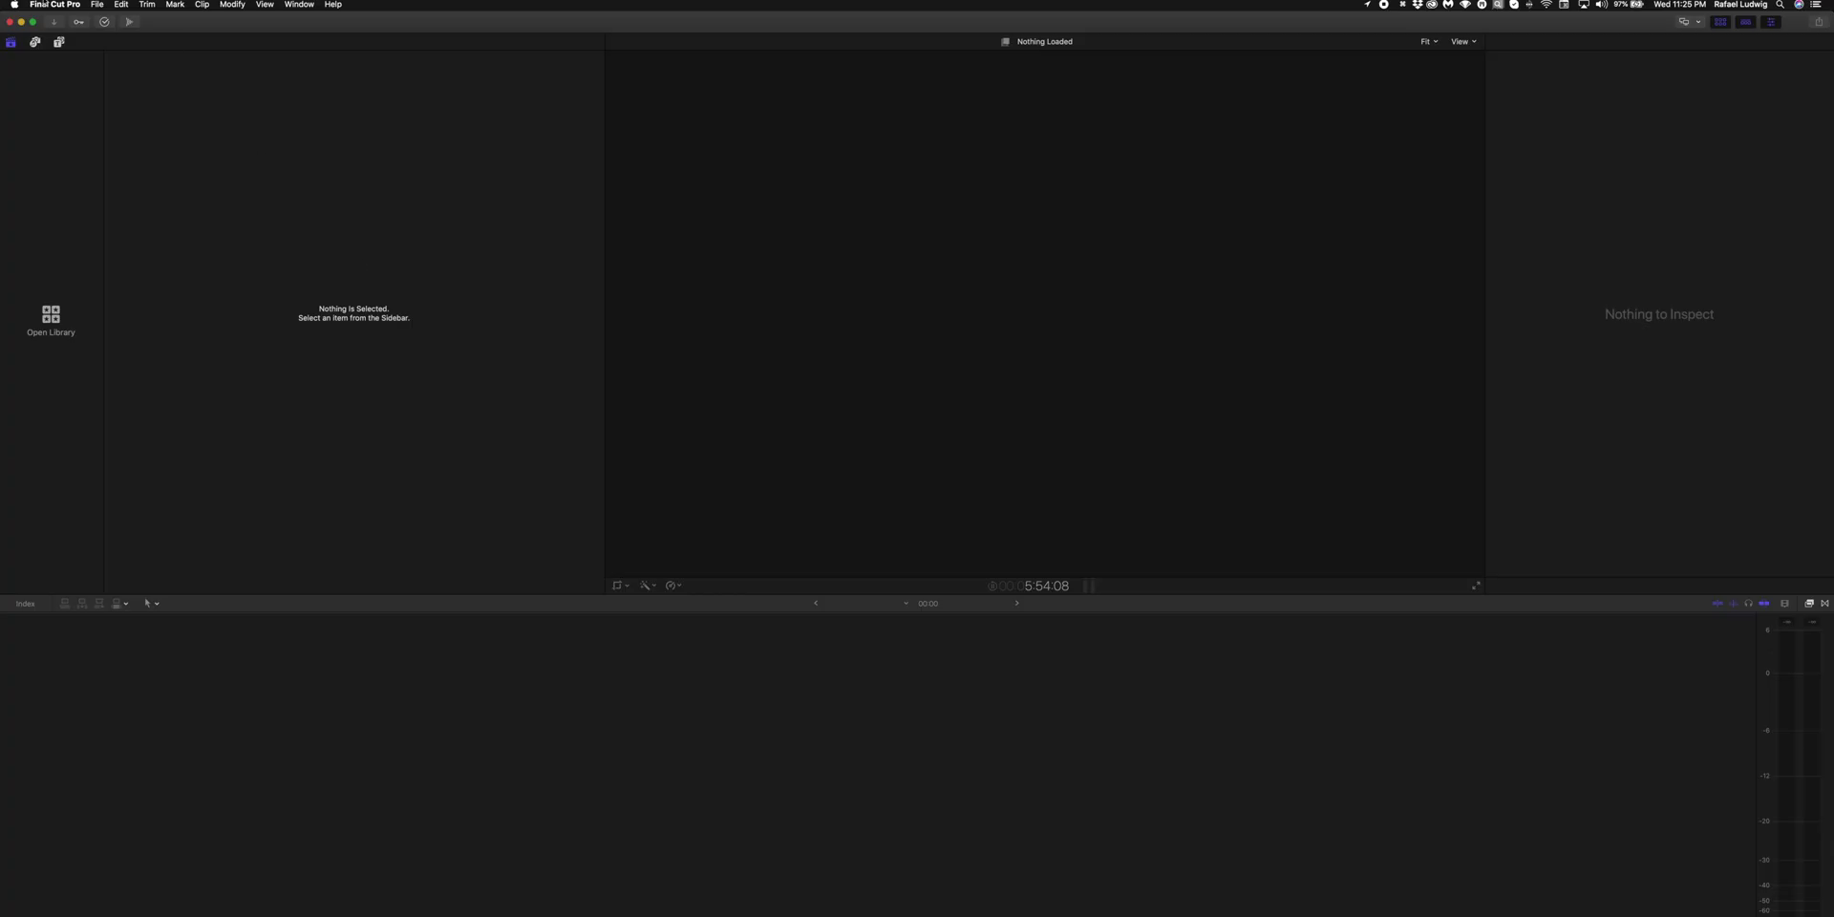
- Make Color Wheels the default color correction and enable reference waveforms in Editing preferences
click(42, 6)
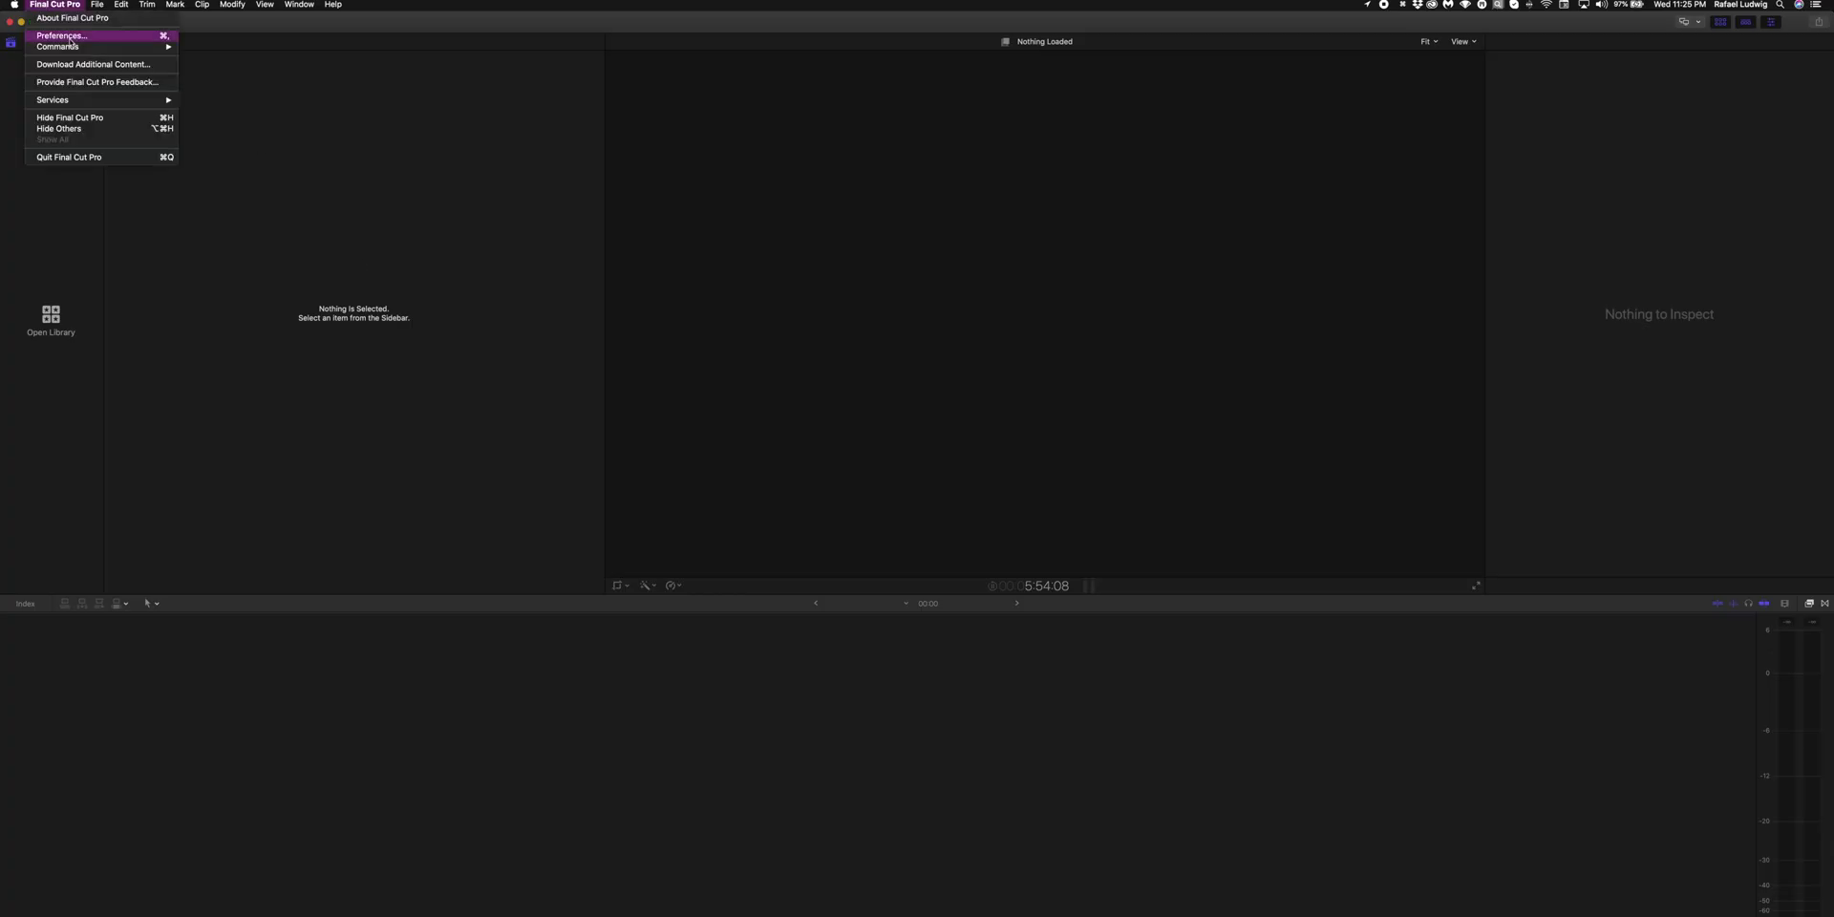
click(120, 38)
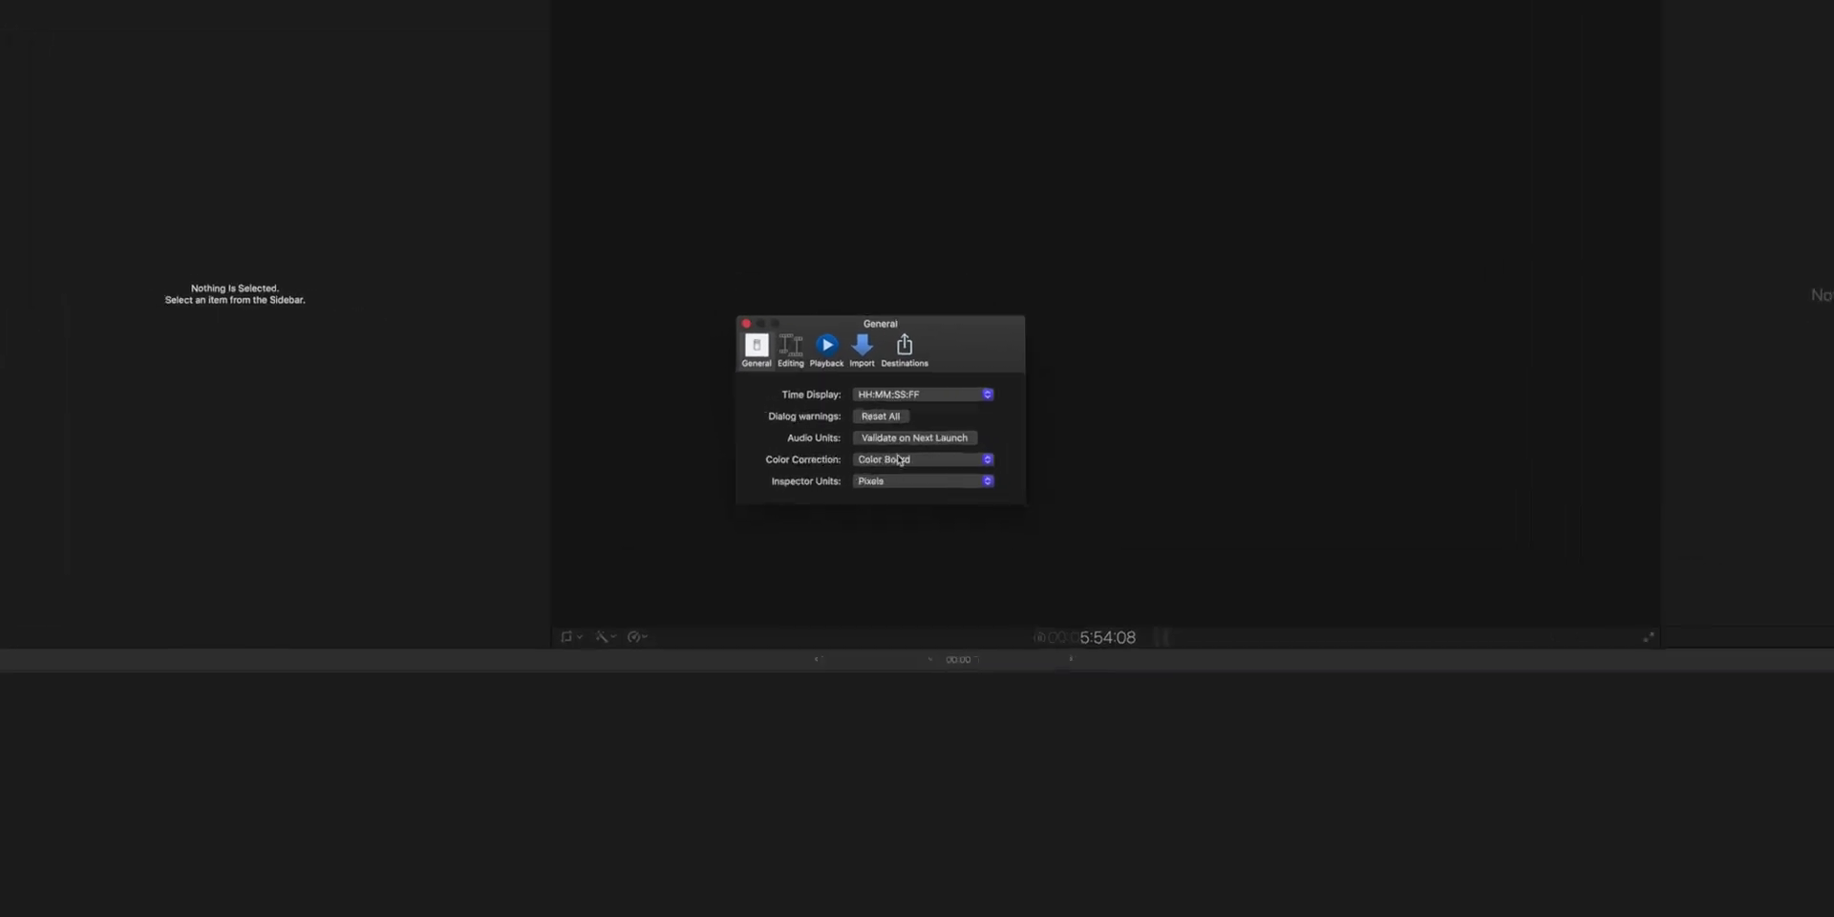
click(946, 445)
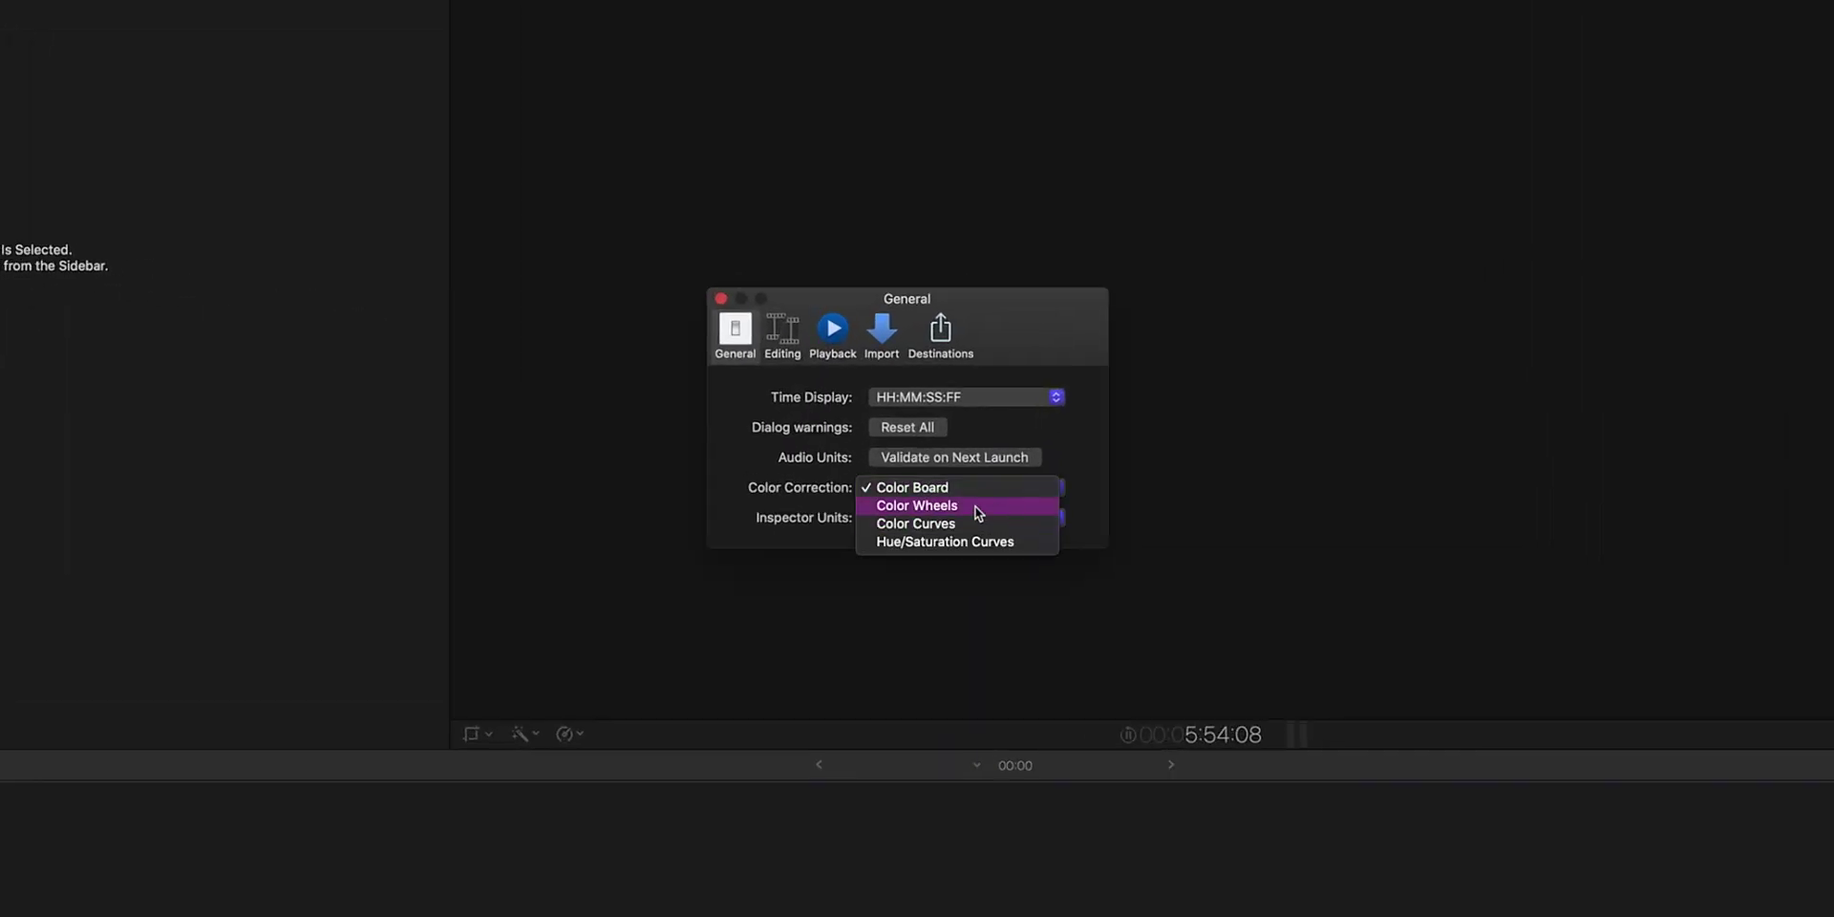
click(976, 509)
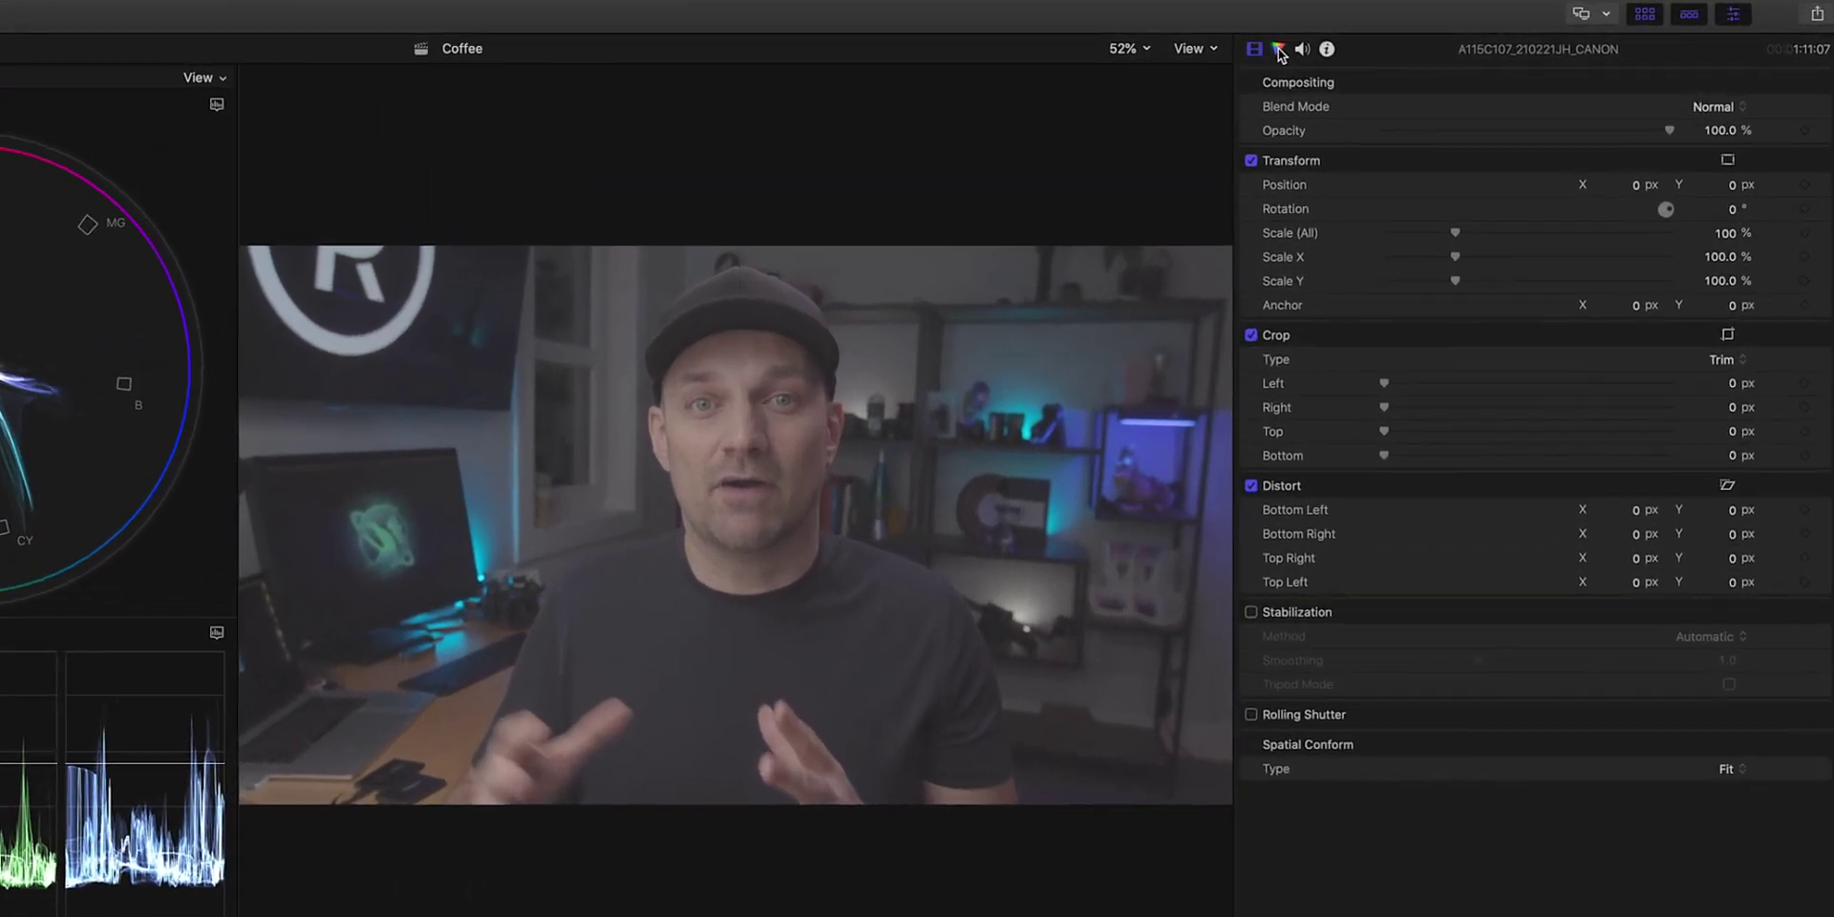
click(1278, 48)
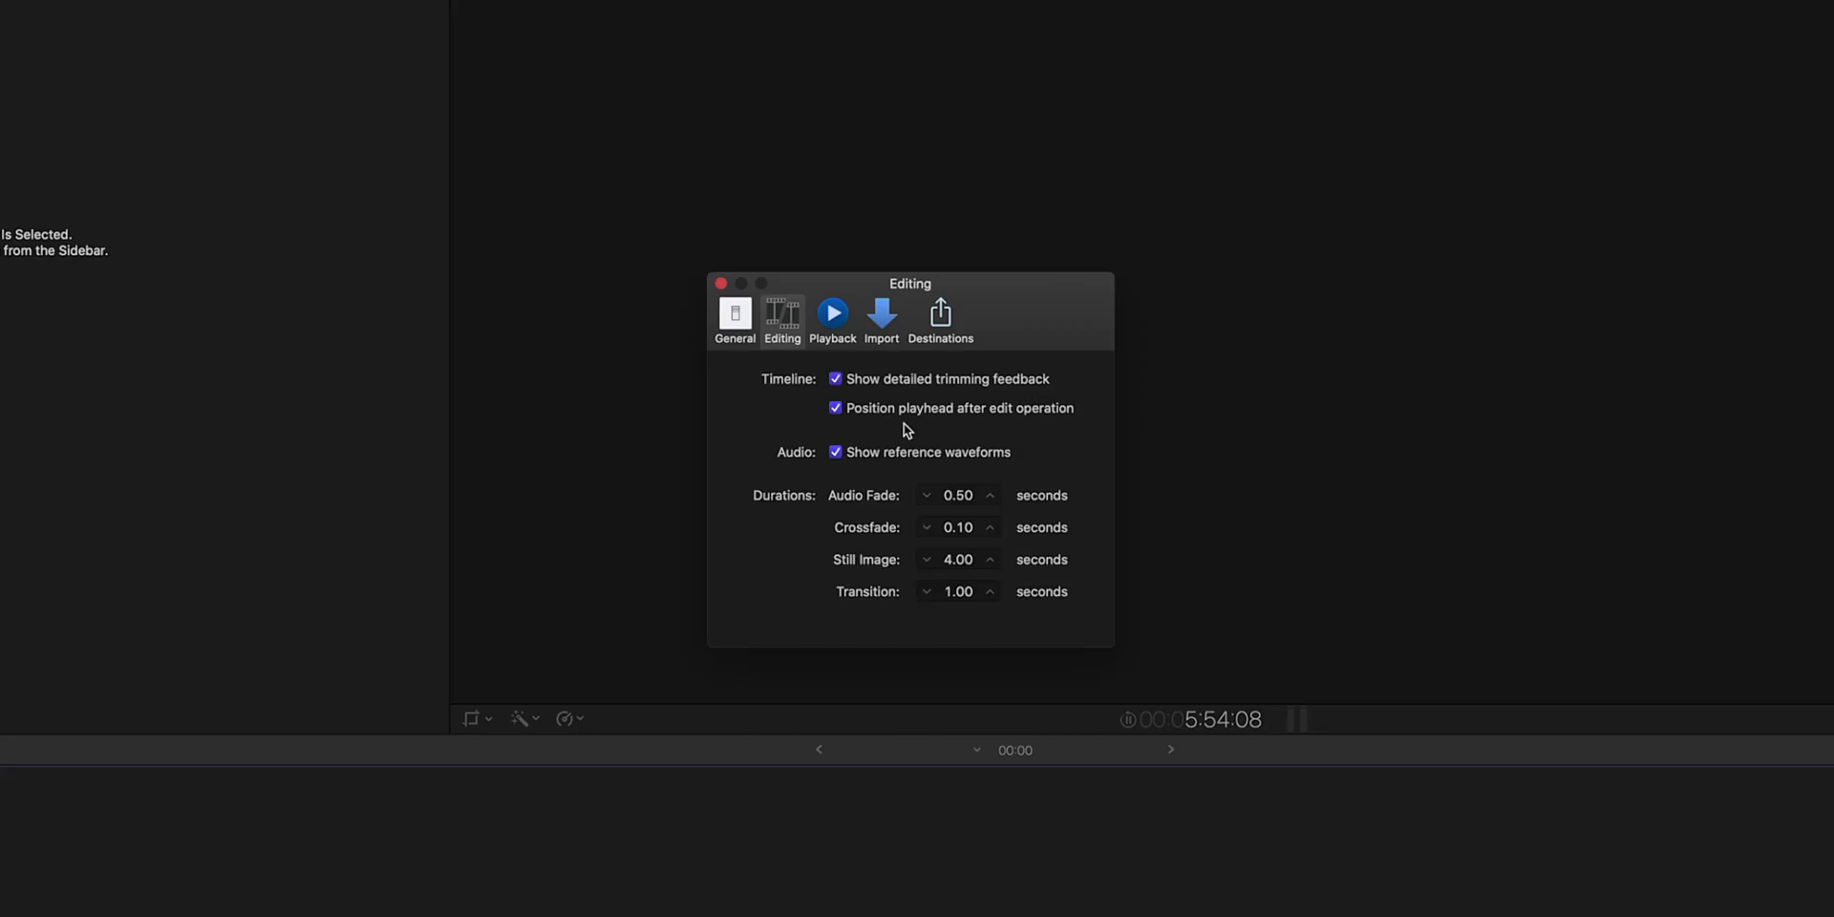
click(837, 455)
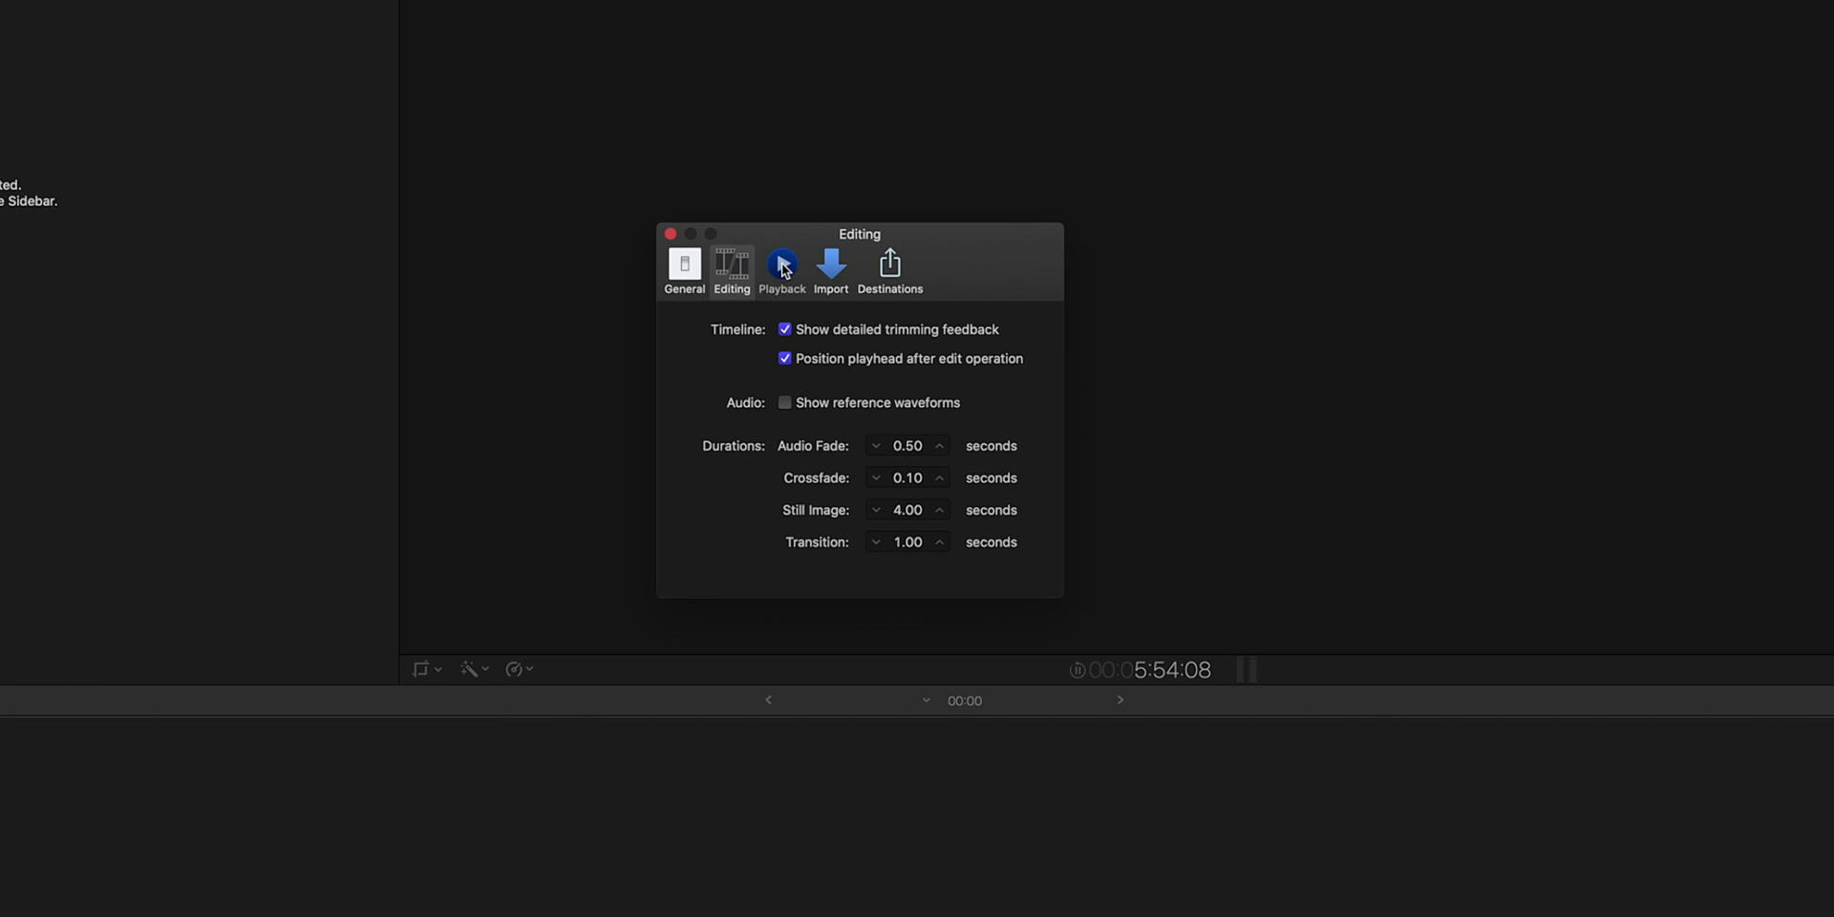
- Switch the preferences to the Playback pane
click(781, 266)
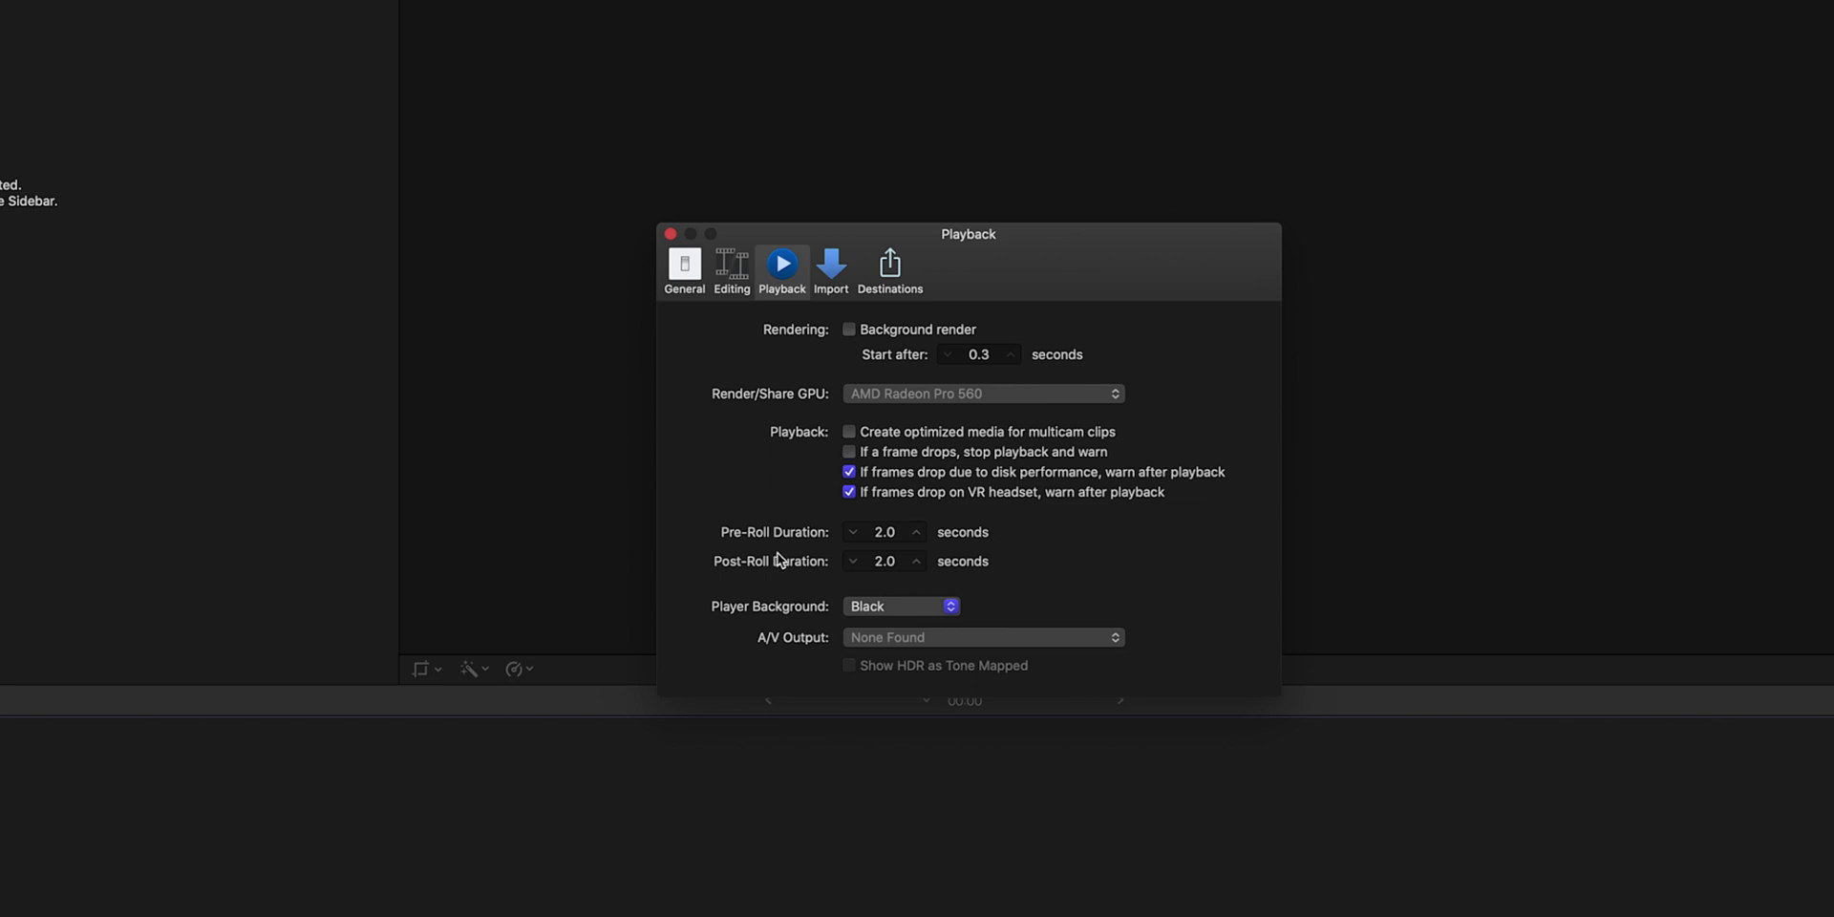
- In Import preferences, leave files in place and create keywords from folders
click(831, 267)
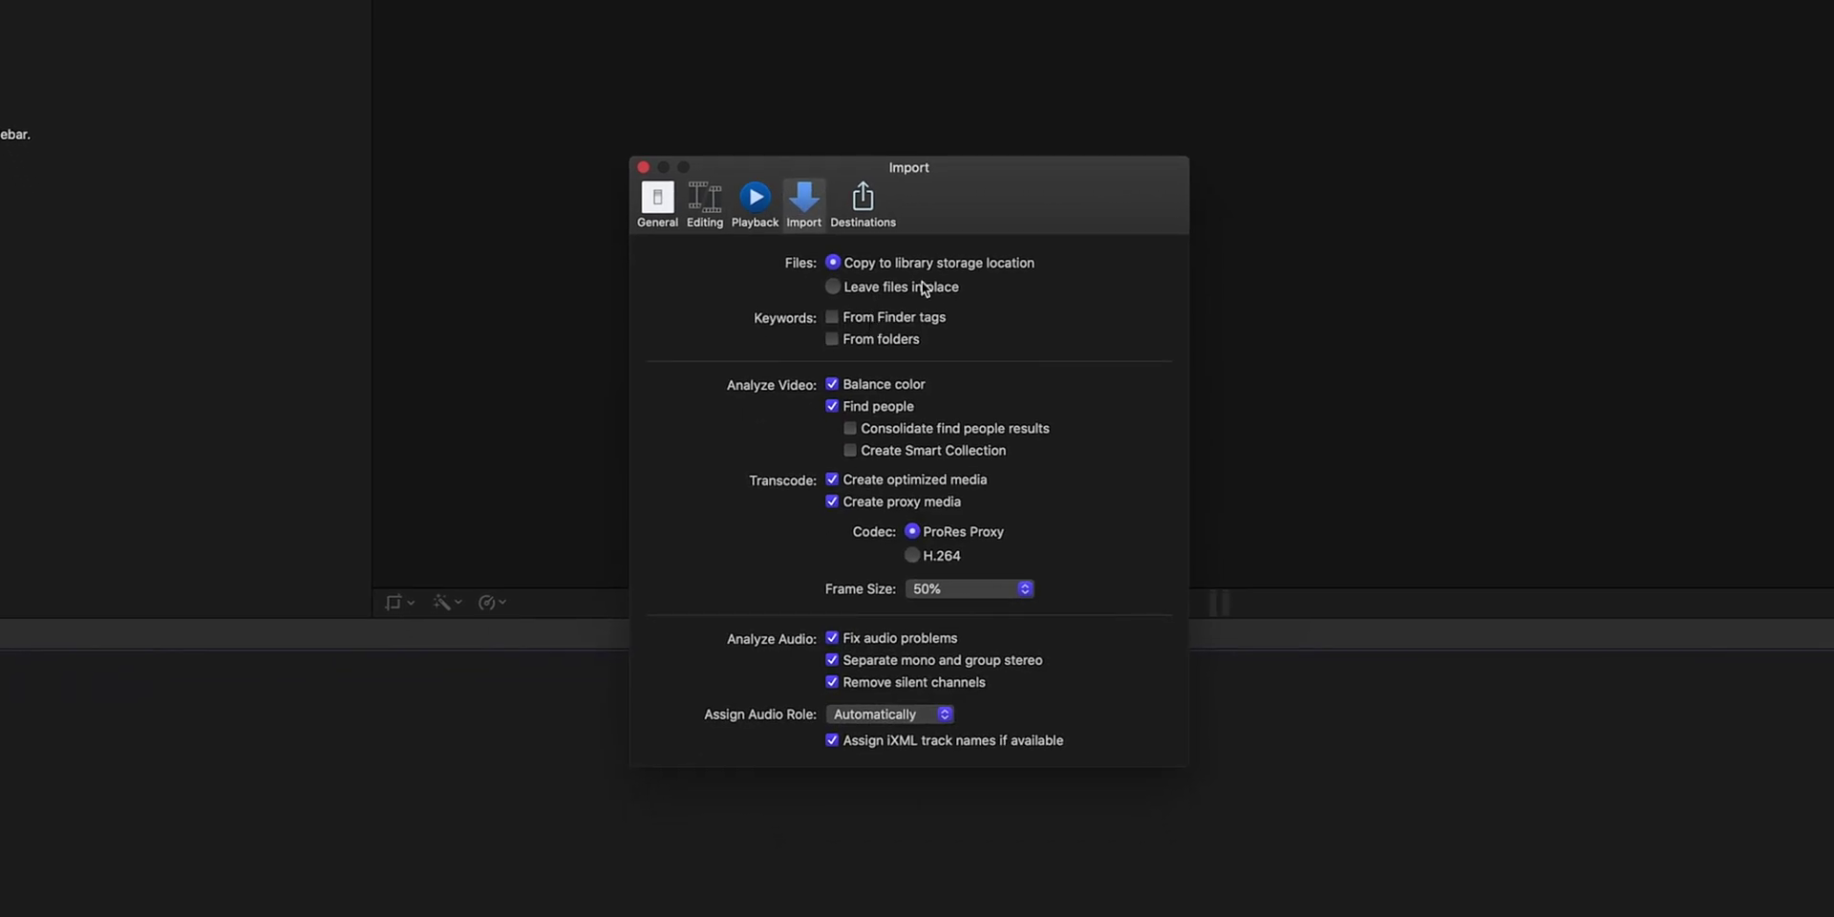
click(943, 288)
click(874, 339)
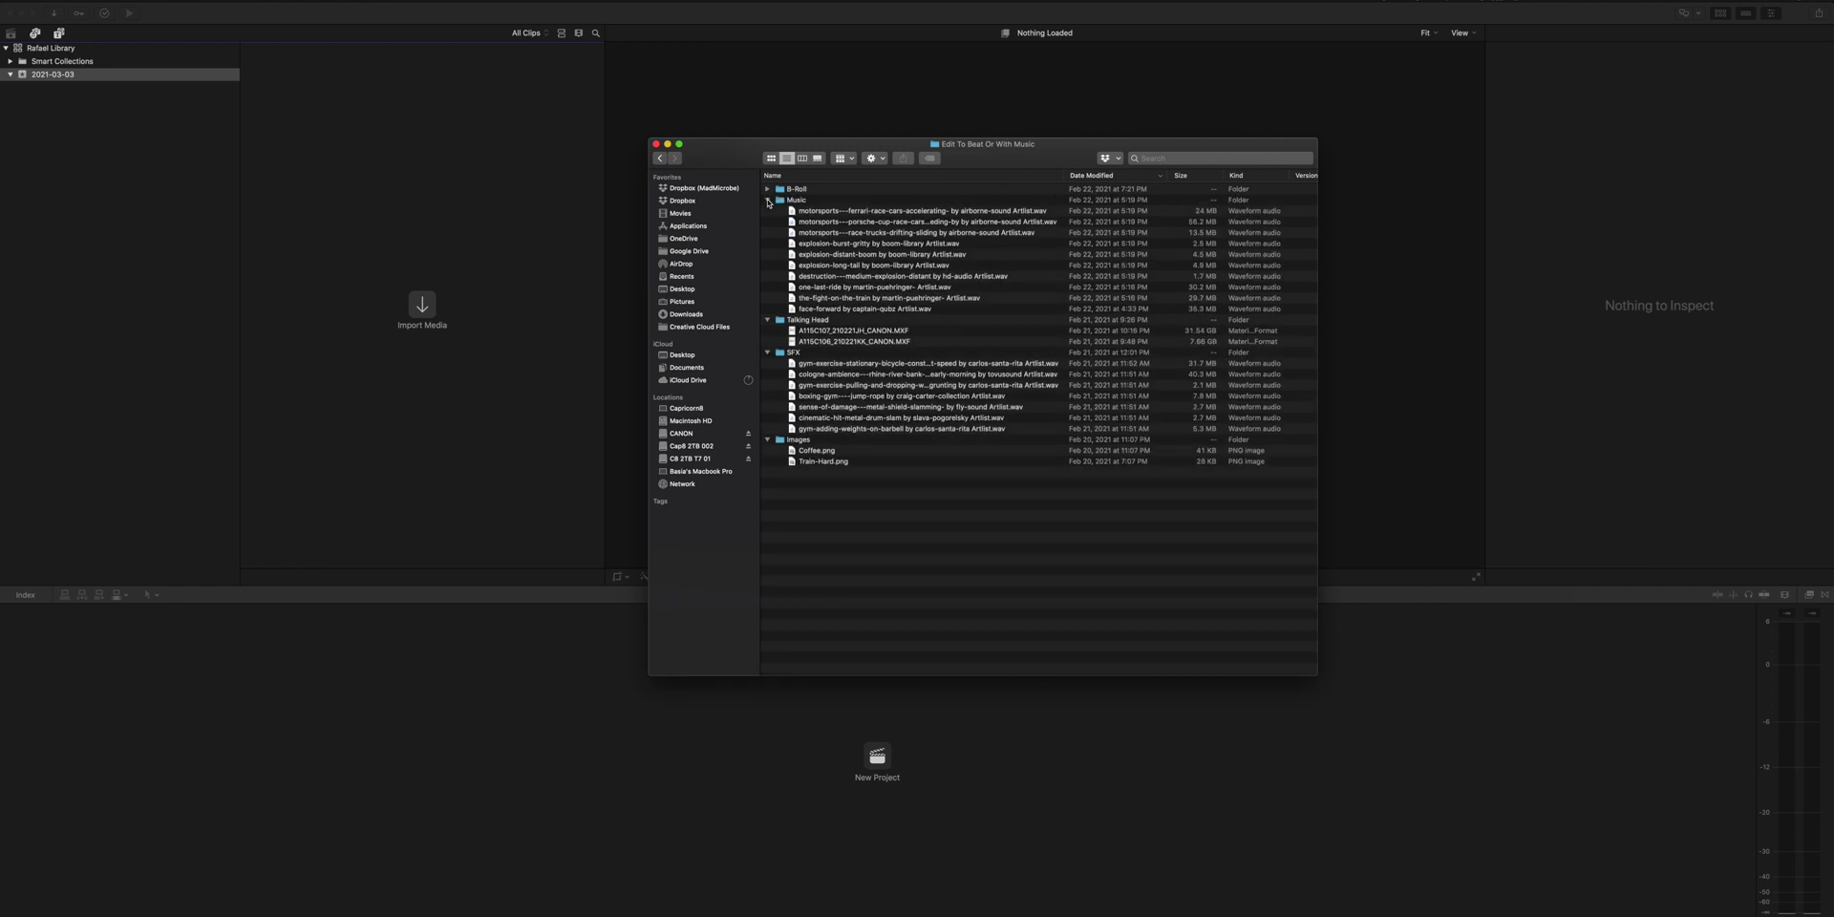
- Collapse the Music, SFX and Images folders, select all five folders, and browse Music and SFX clips
click(767, 199)
click(767, 222)
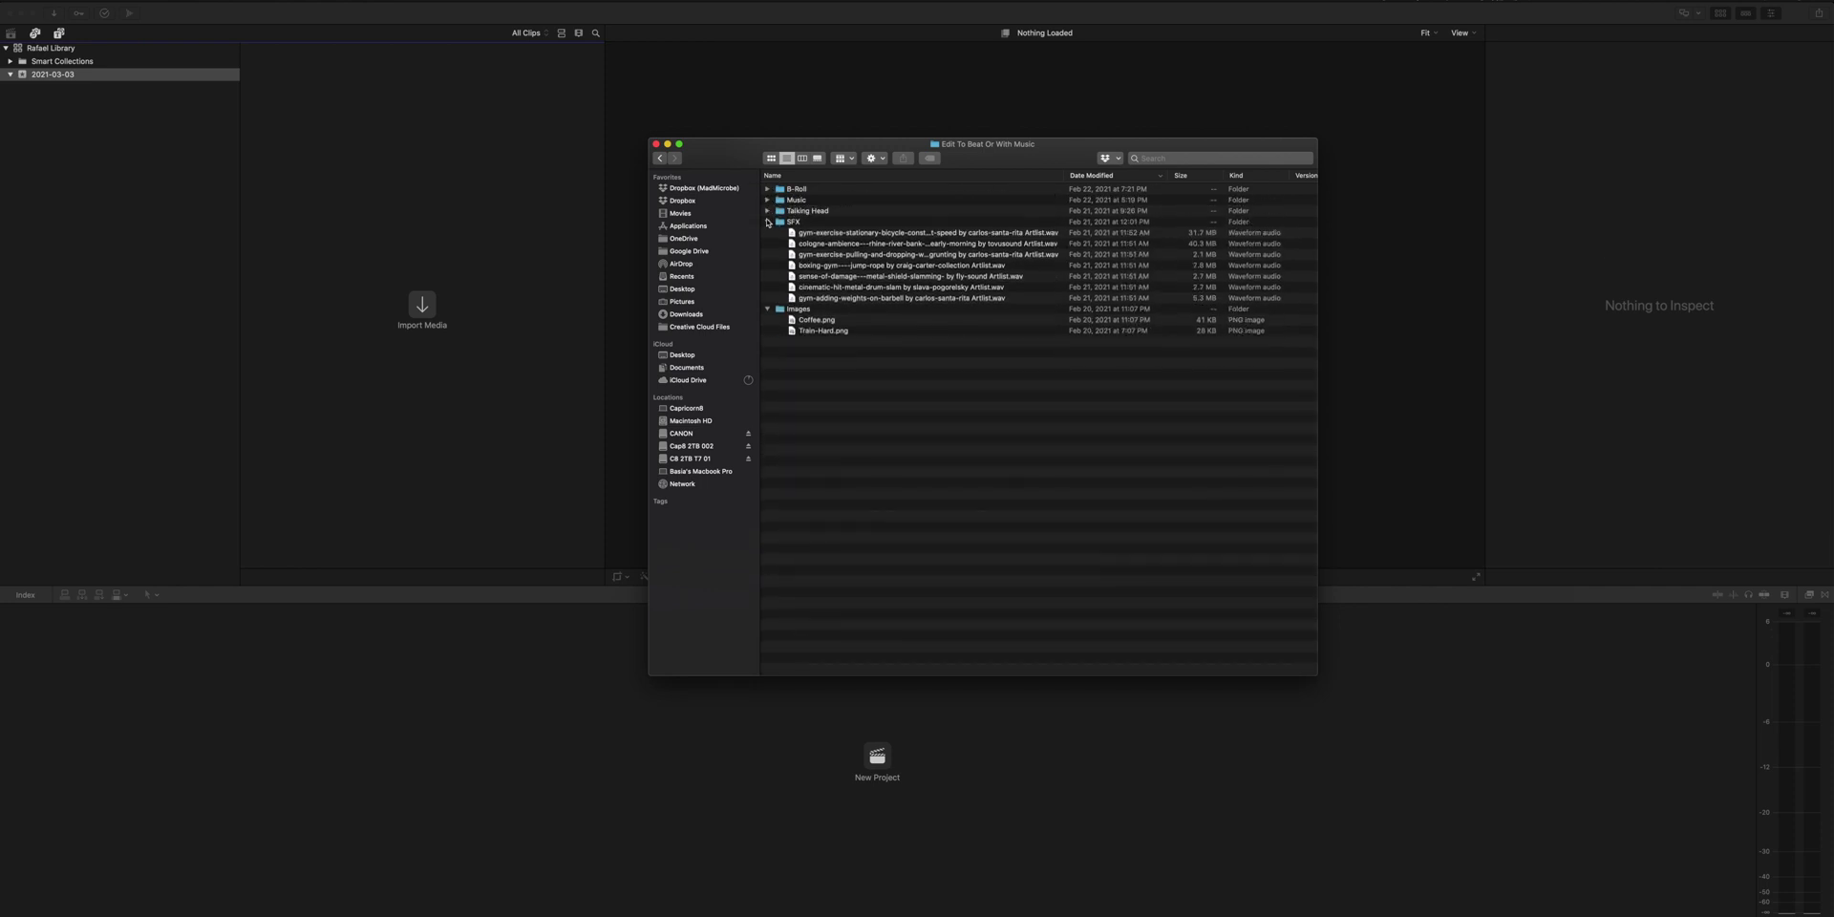
click(767, 232)
mouse_move(819, 258)
mouse_down()
mouse_move(778, 184)
mouse_move(503, 272)
mouse_up()
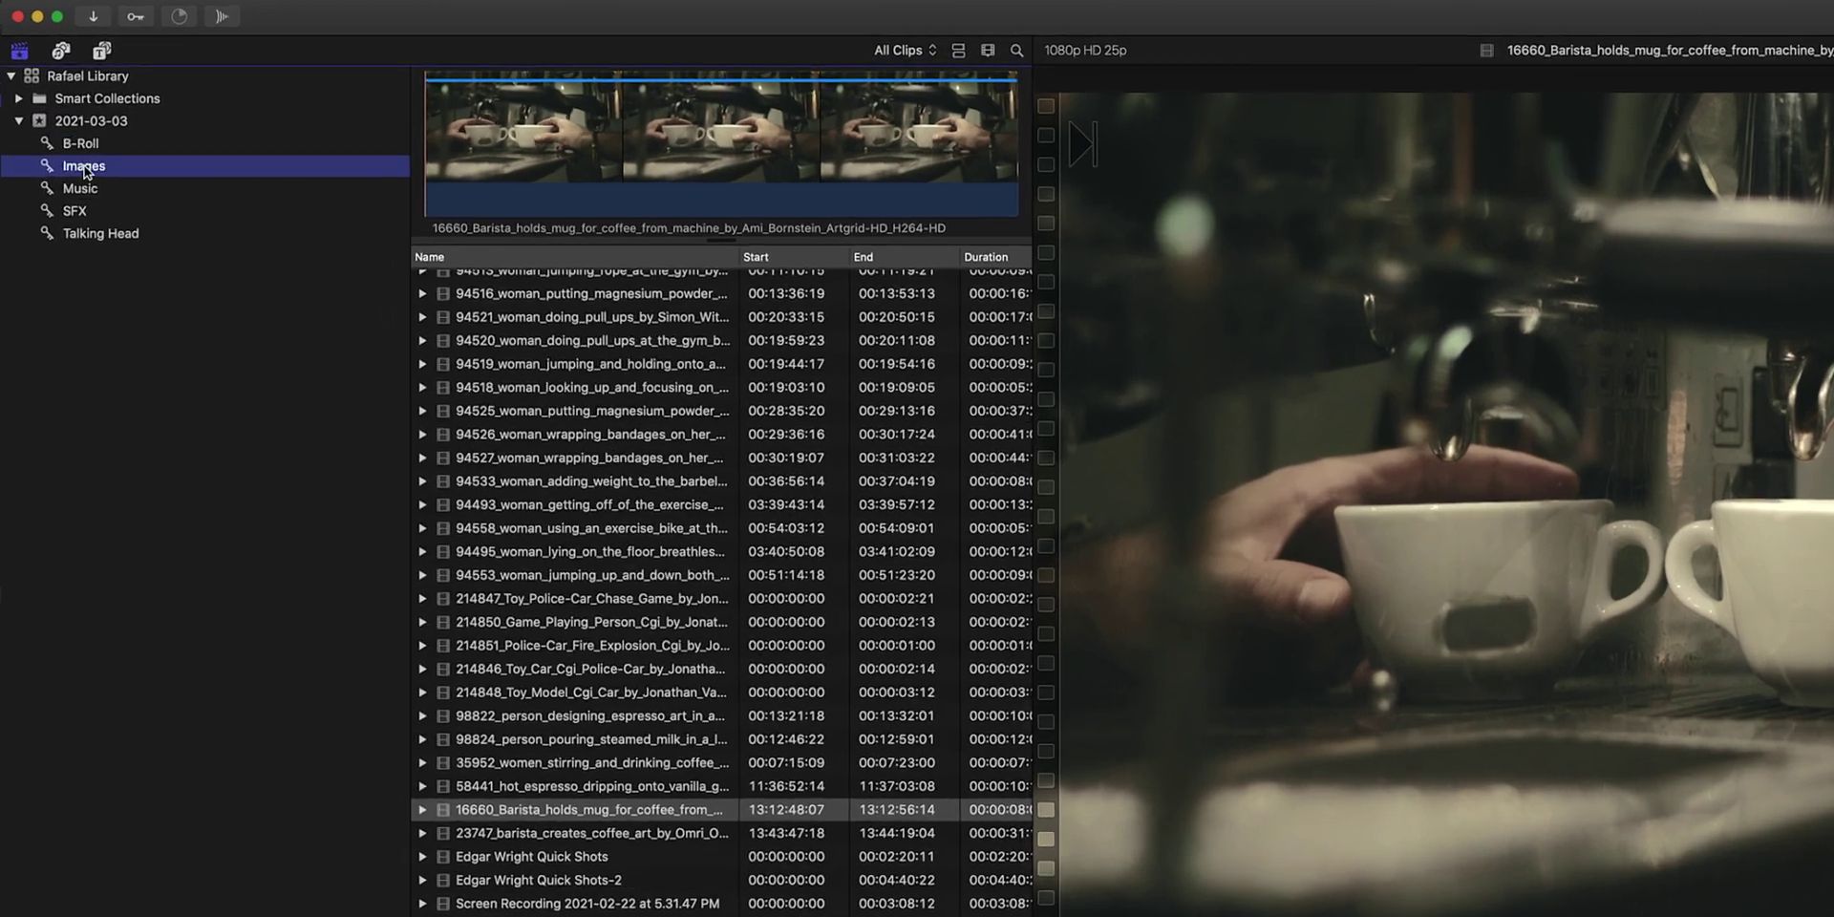
click(82, 193)
click(100, 239)
click(90, 124)
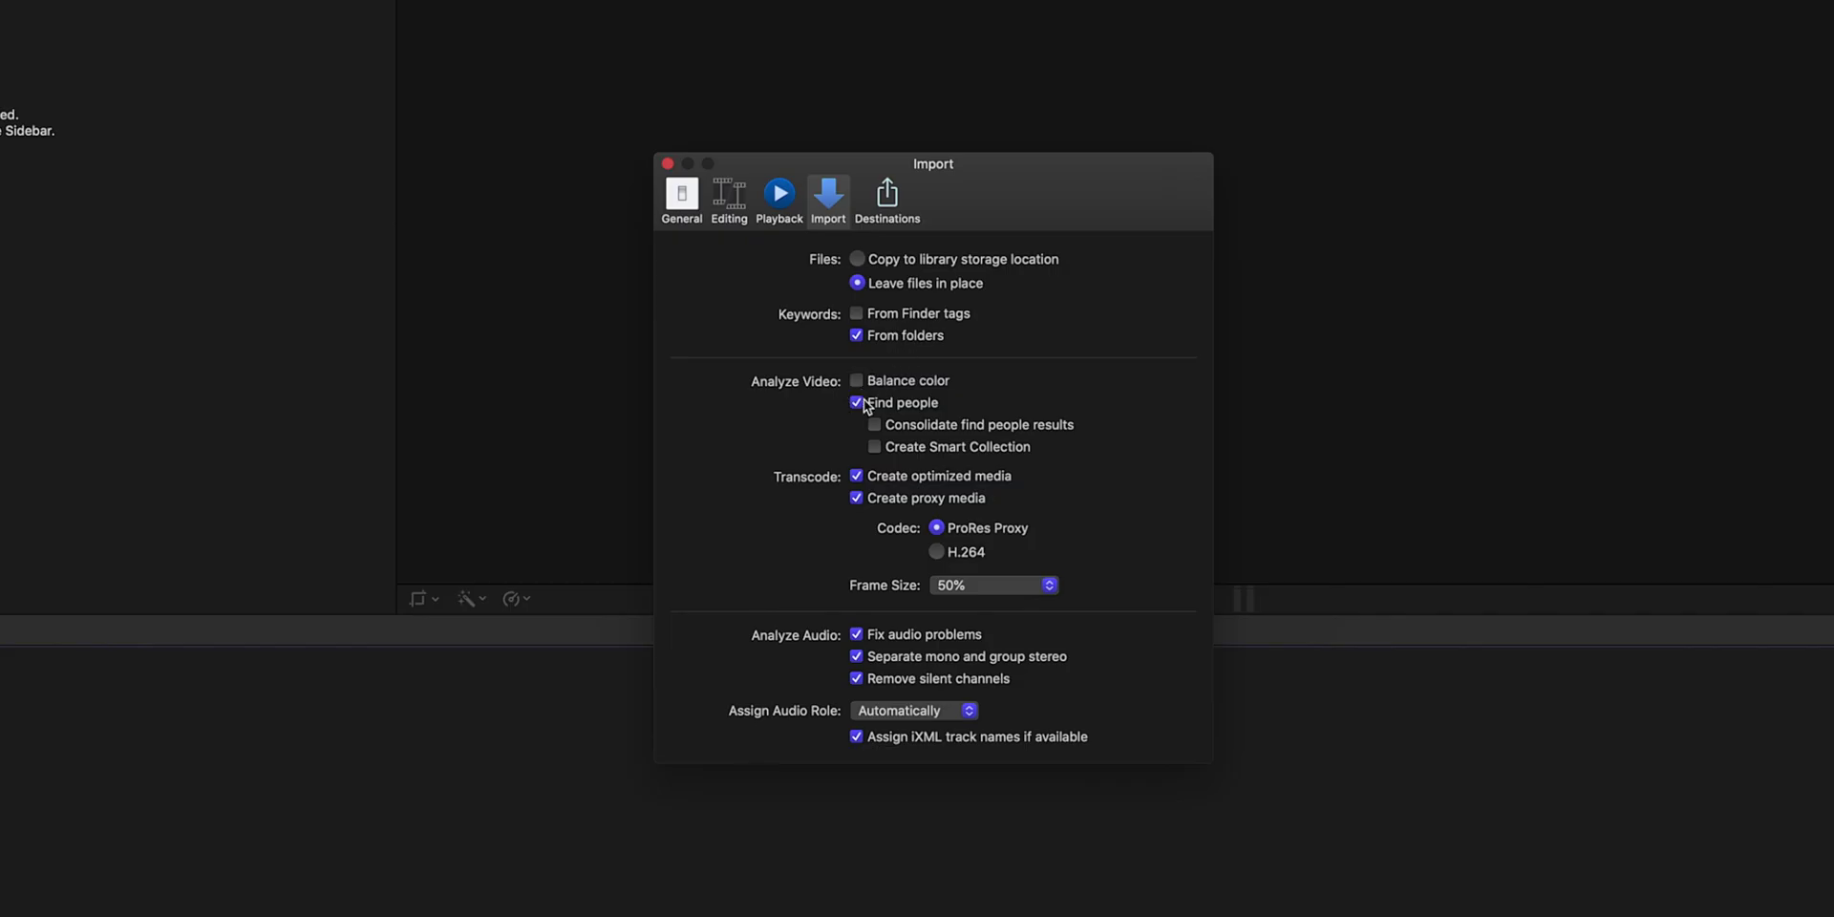
- Turn off people detection, optimized/proxy media creation and audio problem fixes on import
click(857, 403)
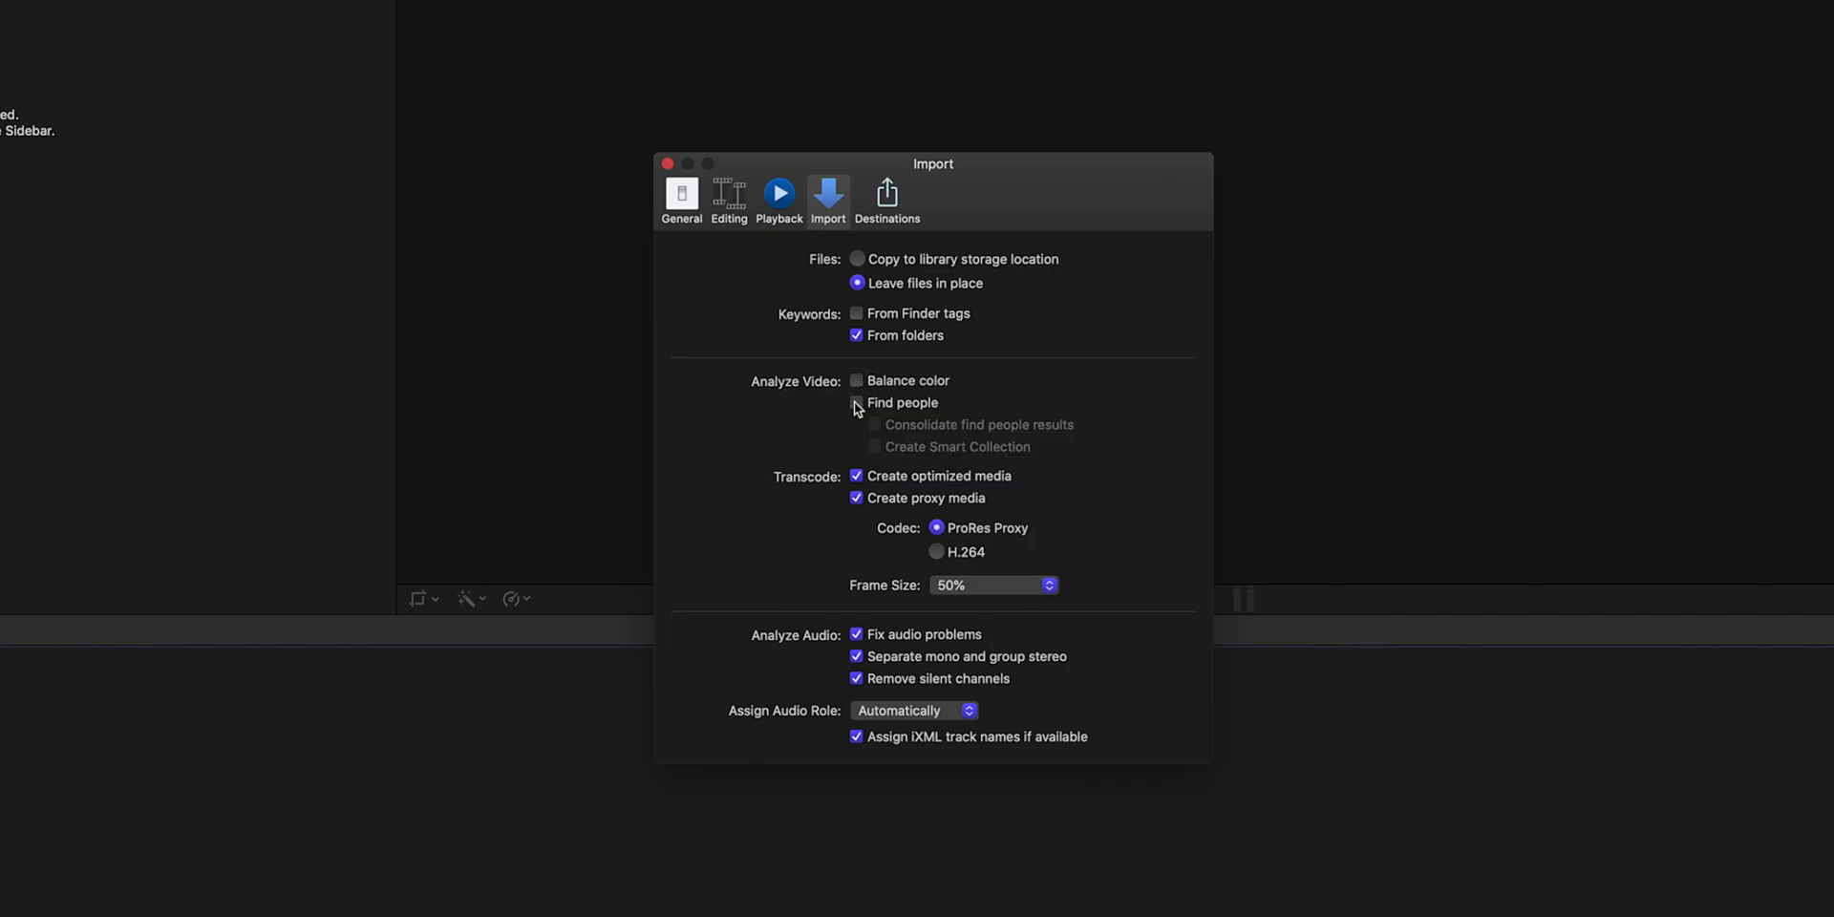
click(857, 478)
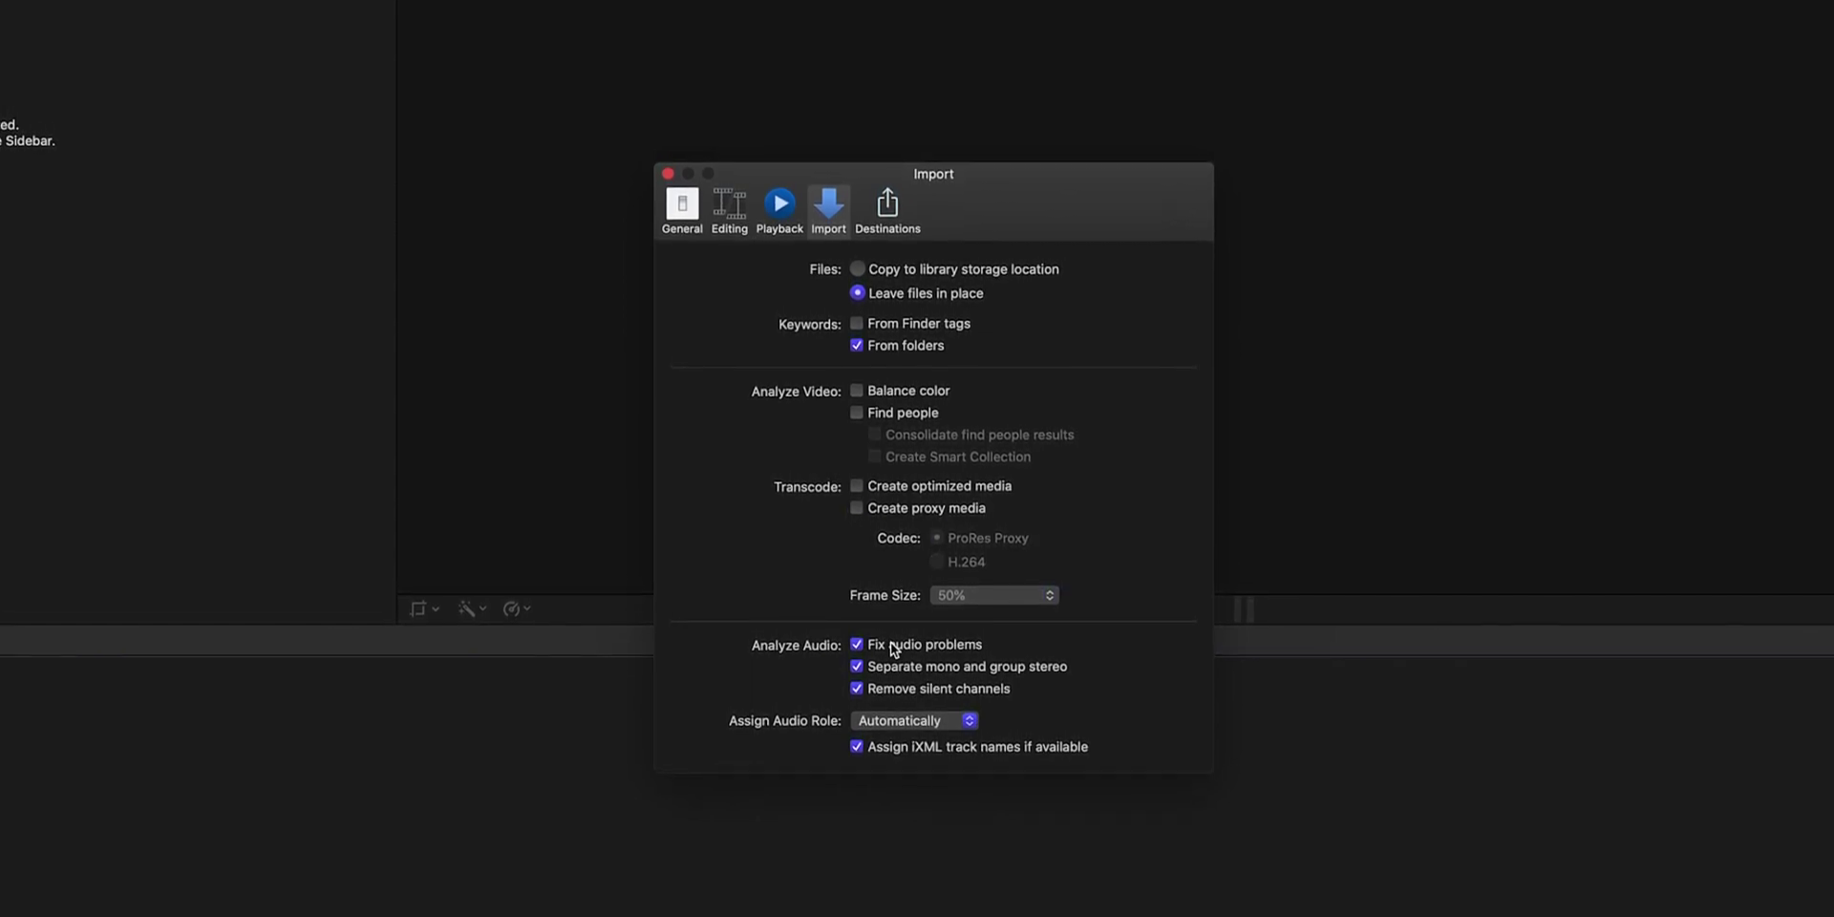
click(891, 646)
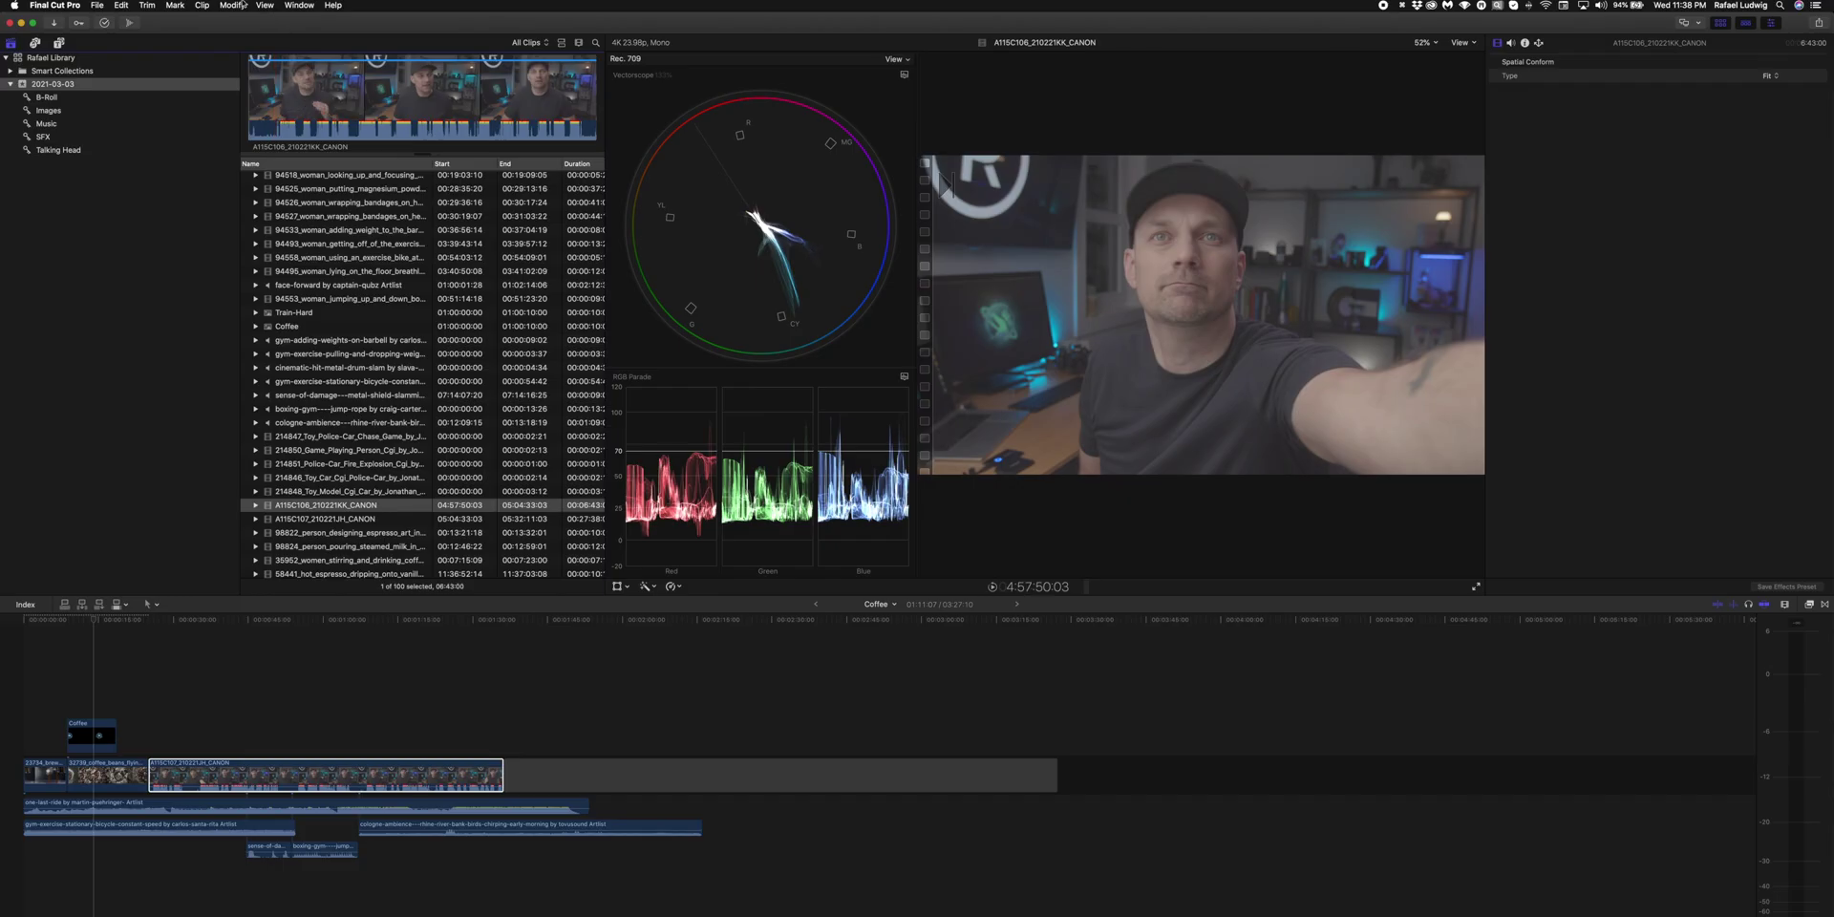
click(241, 5)
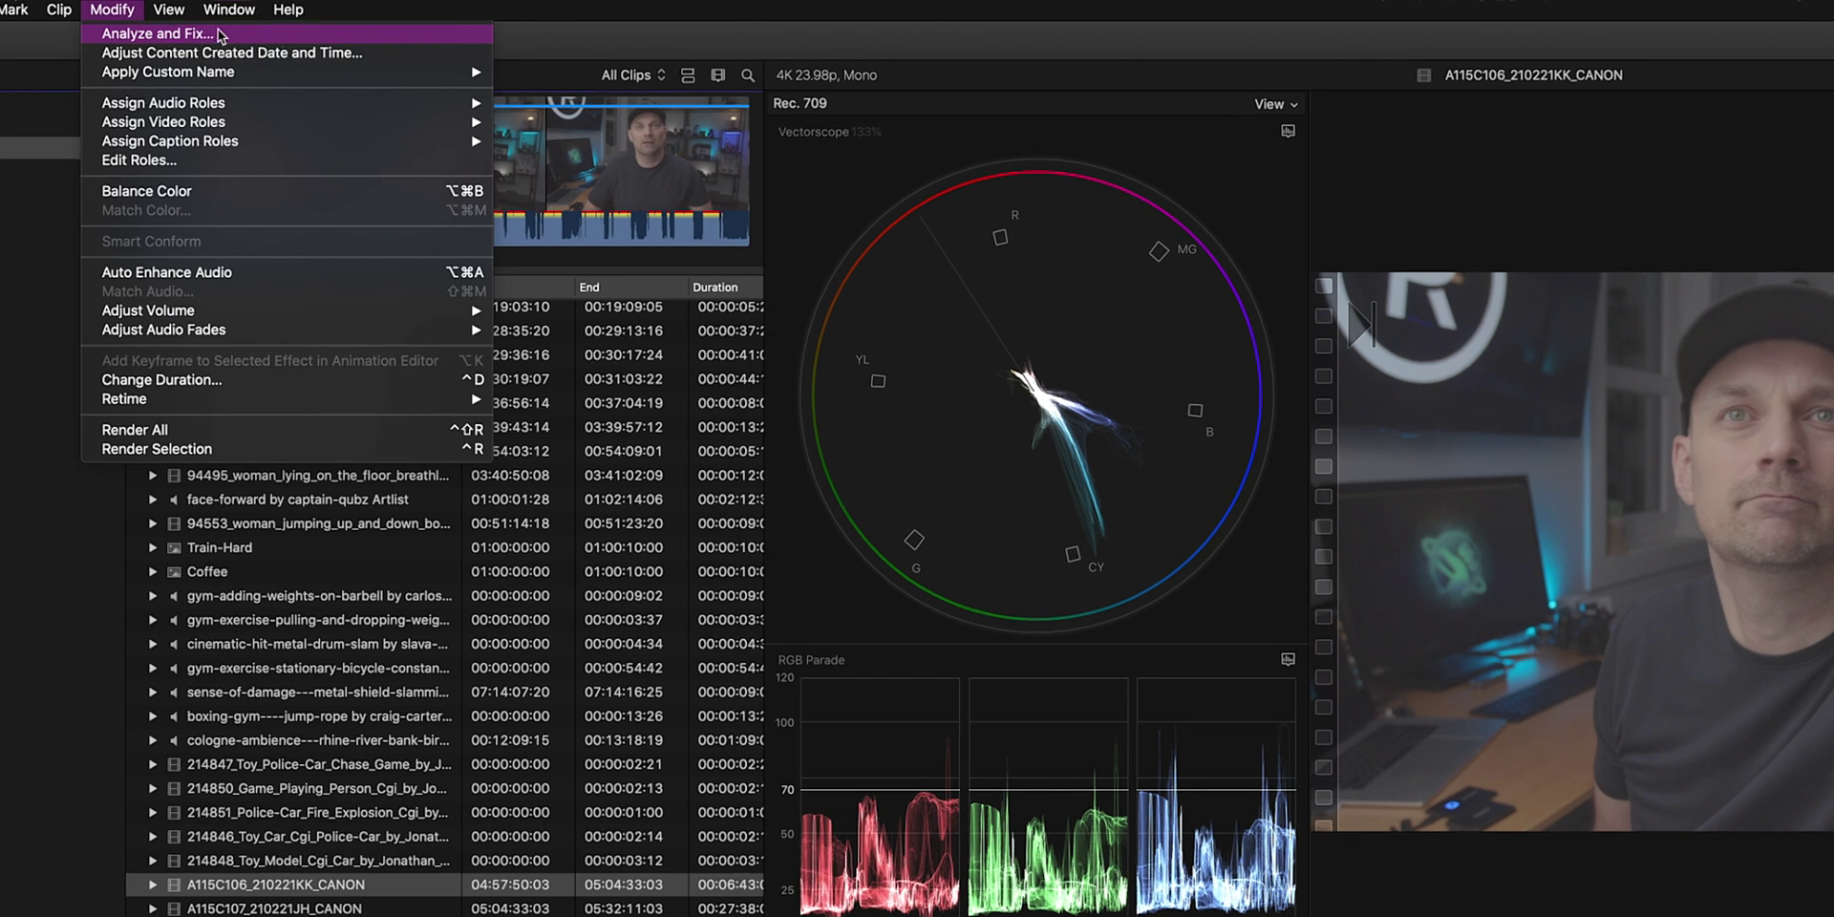
- Show the Modify > Analyze and Fix options
click(245, 34)
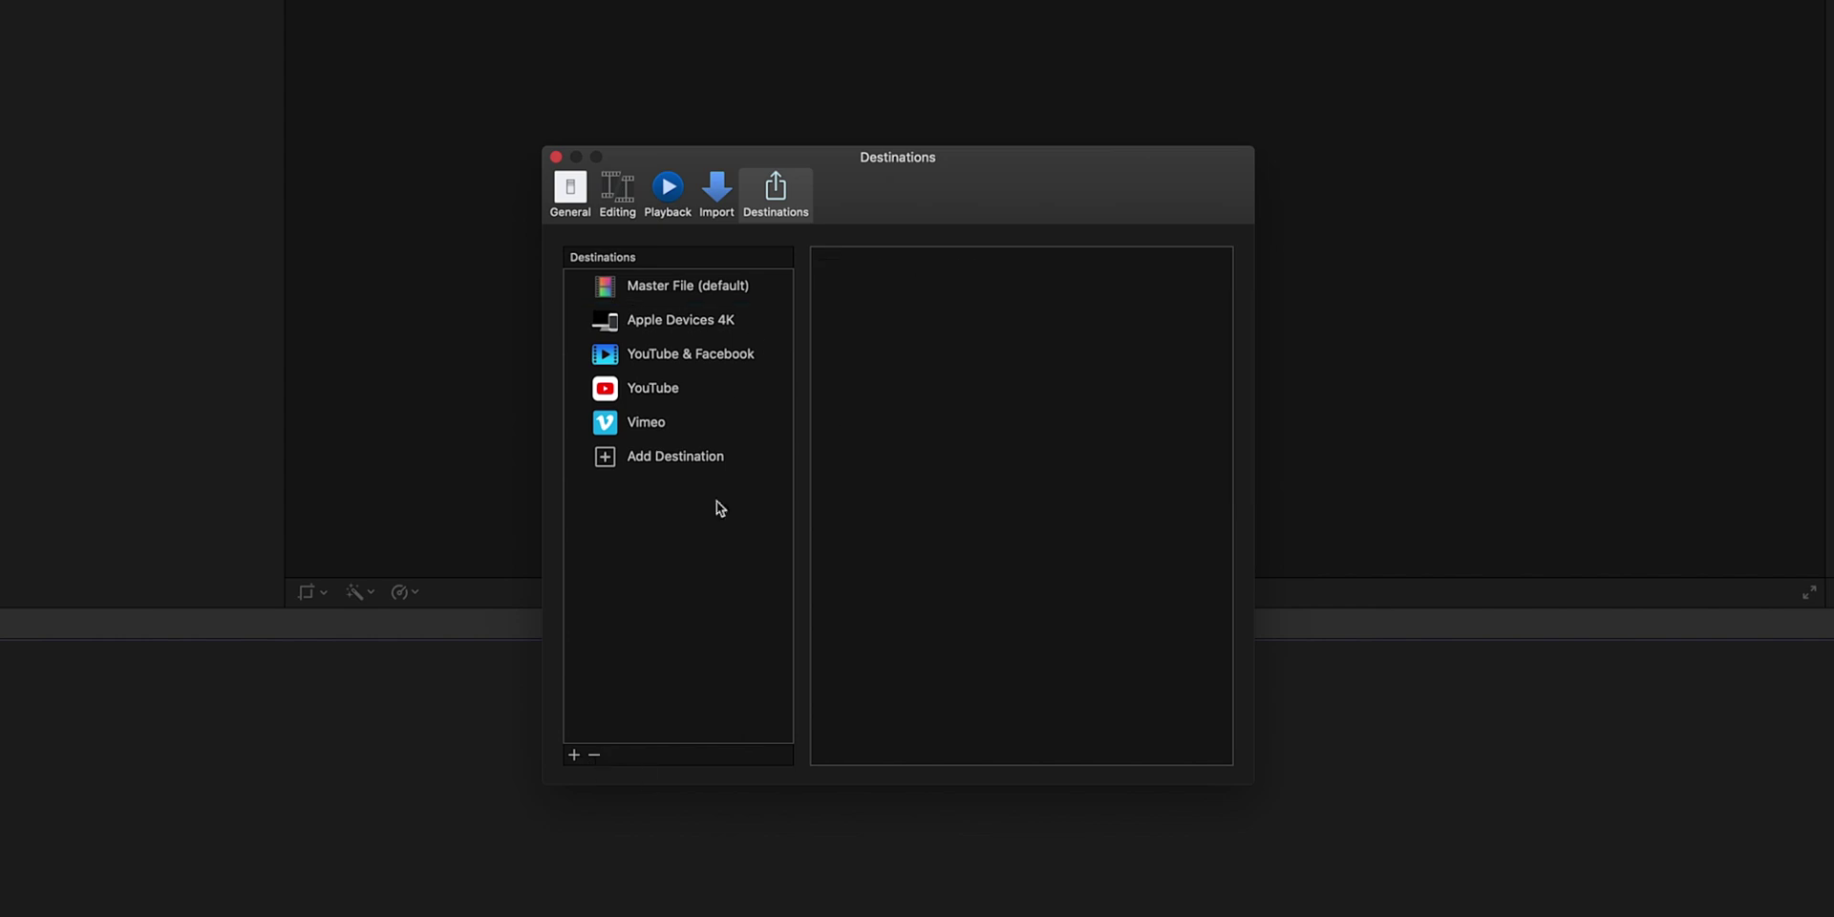
key(Delete)
key(Delete)
key(Delete)
key(Delete)
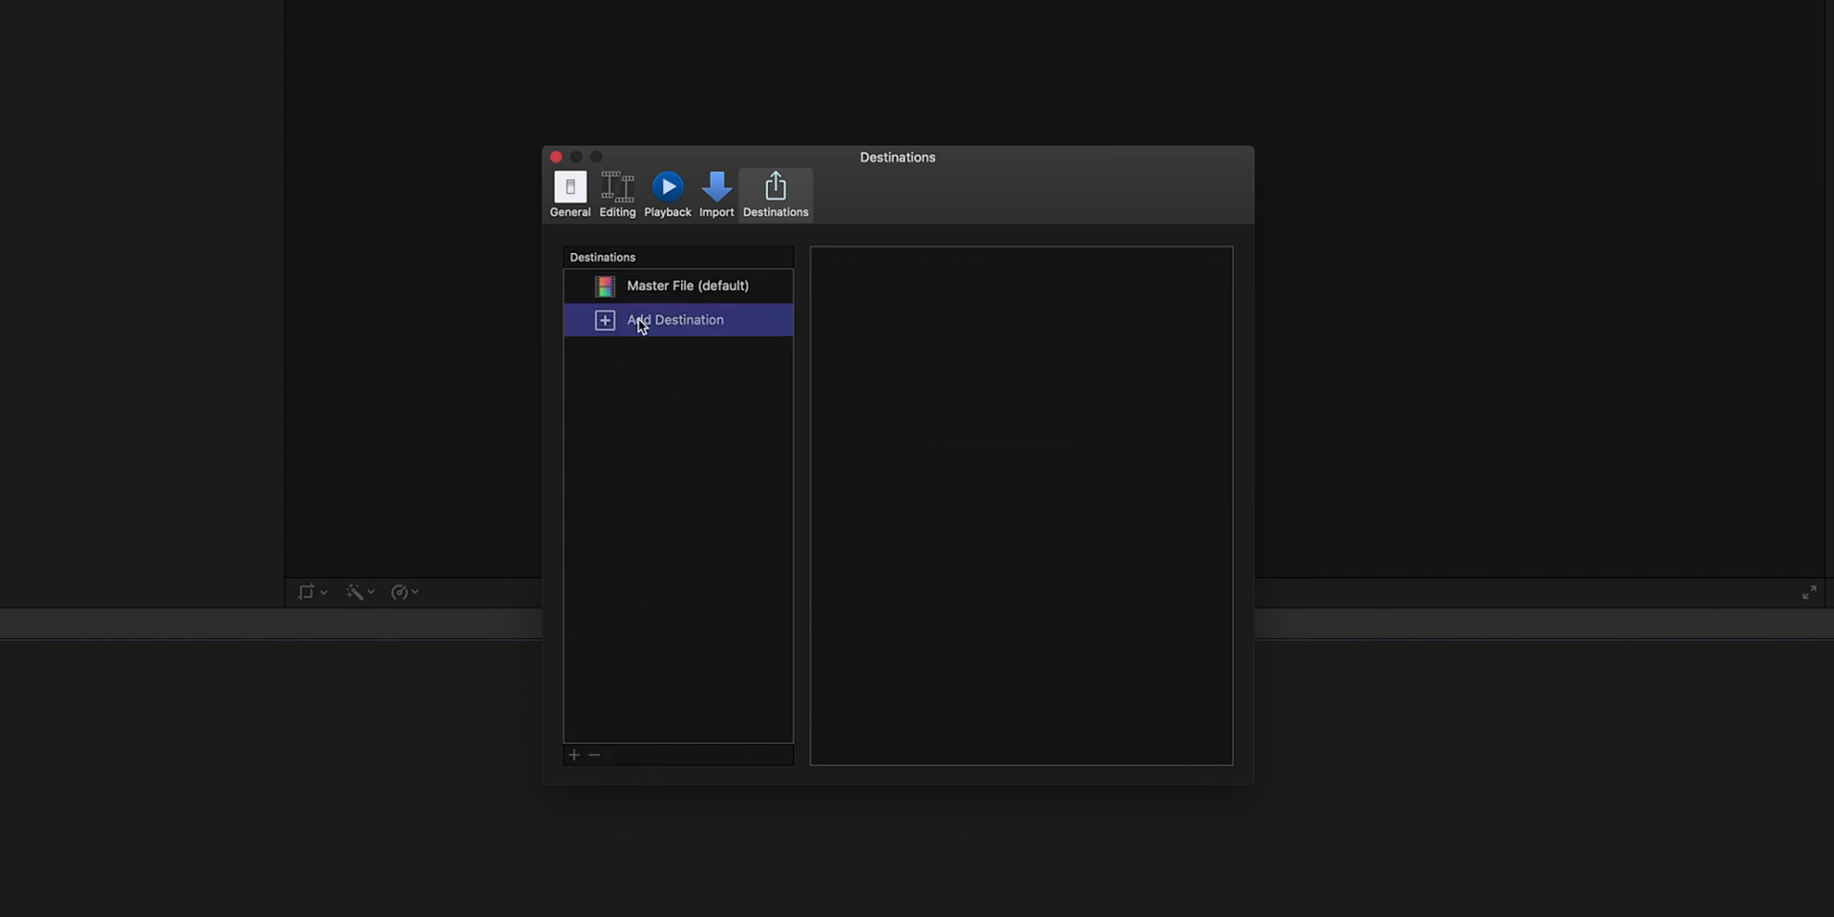
- Remove unneeded destinations and add Save Current Frame exporting JPEG images
drag(1019, 397, 679, 354)
click(994, 311)
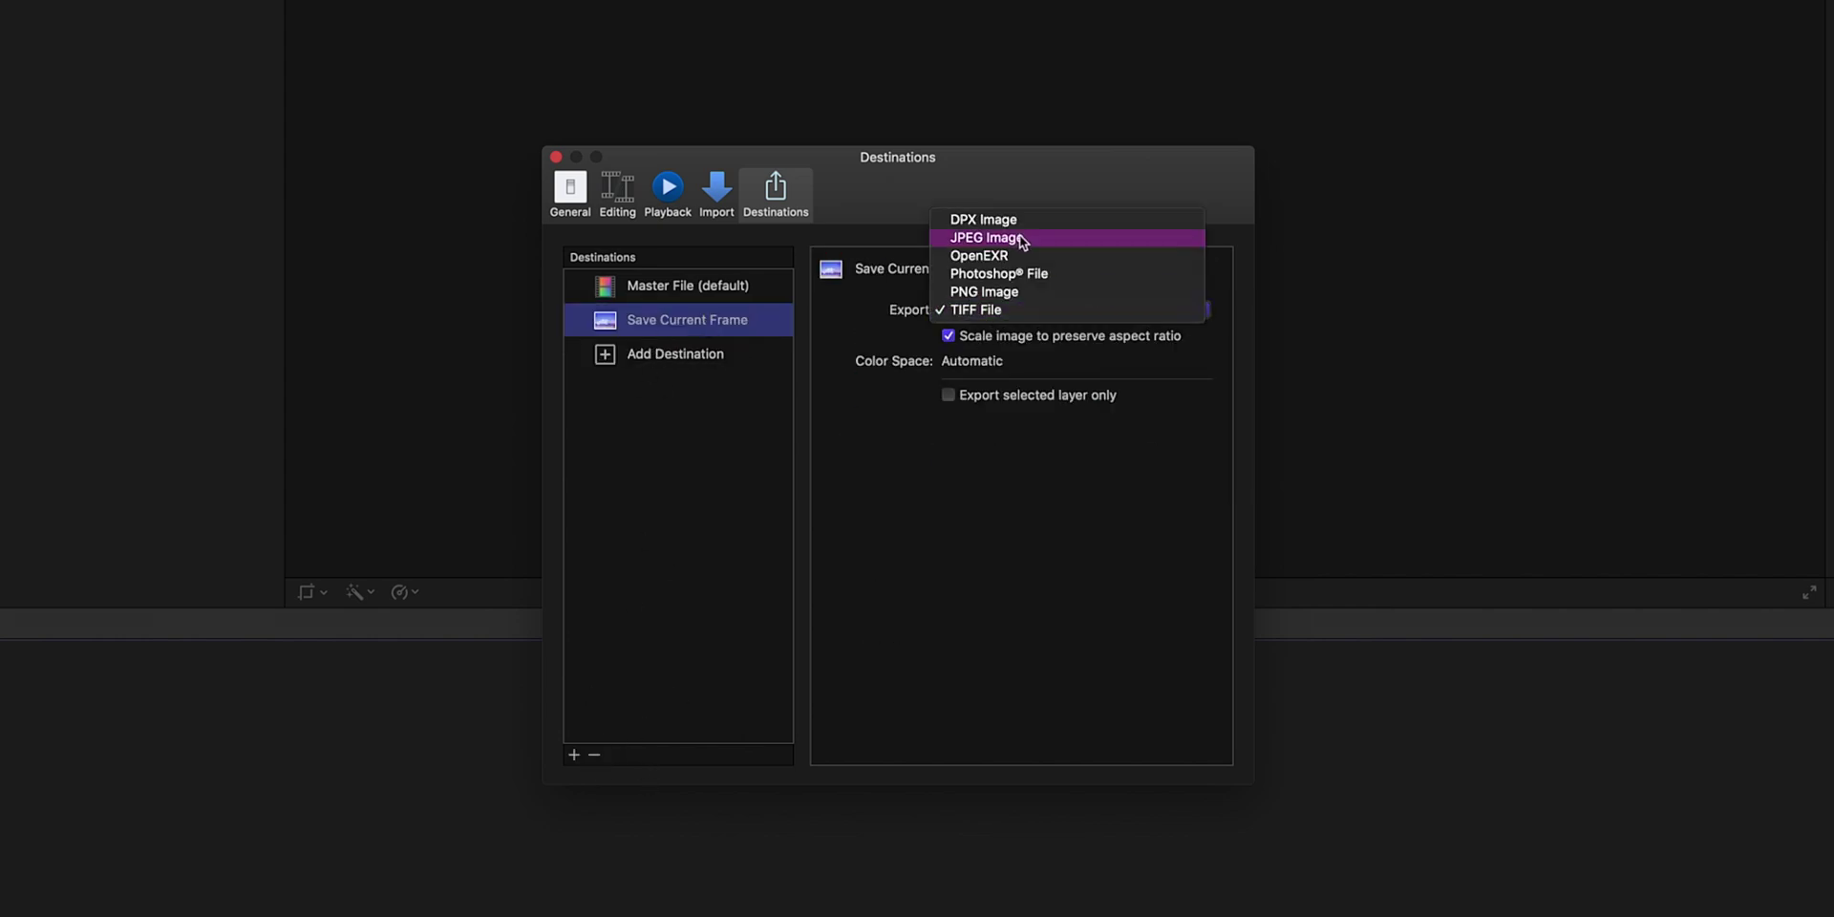
click(989, 238)
- Add a Compressor Settings destination using the custom Gifs 15fps and GIFs Square settings
click(669, 353)
drag(1016, 494, 658, 355)
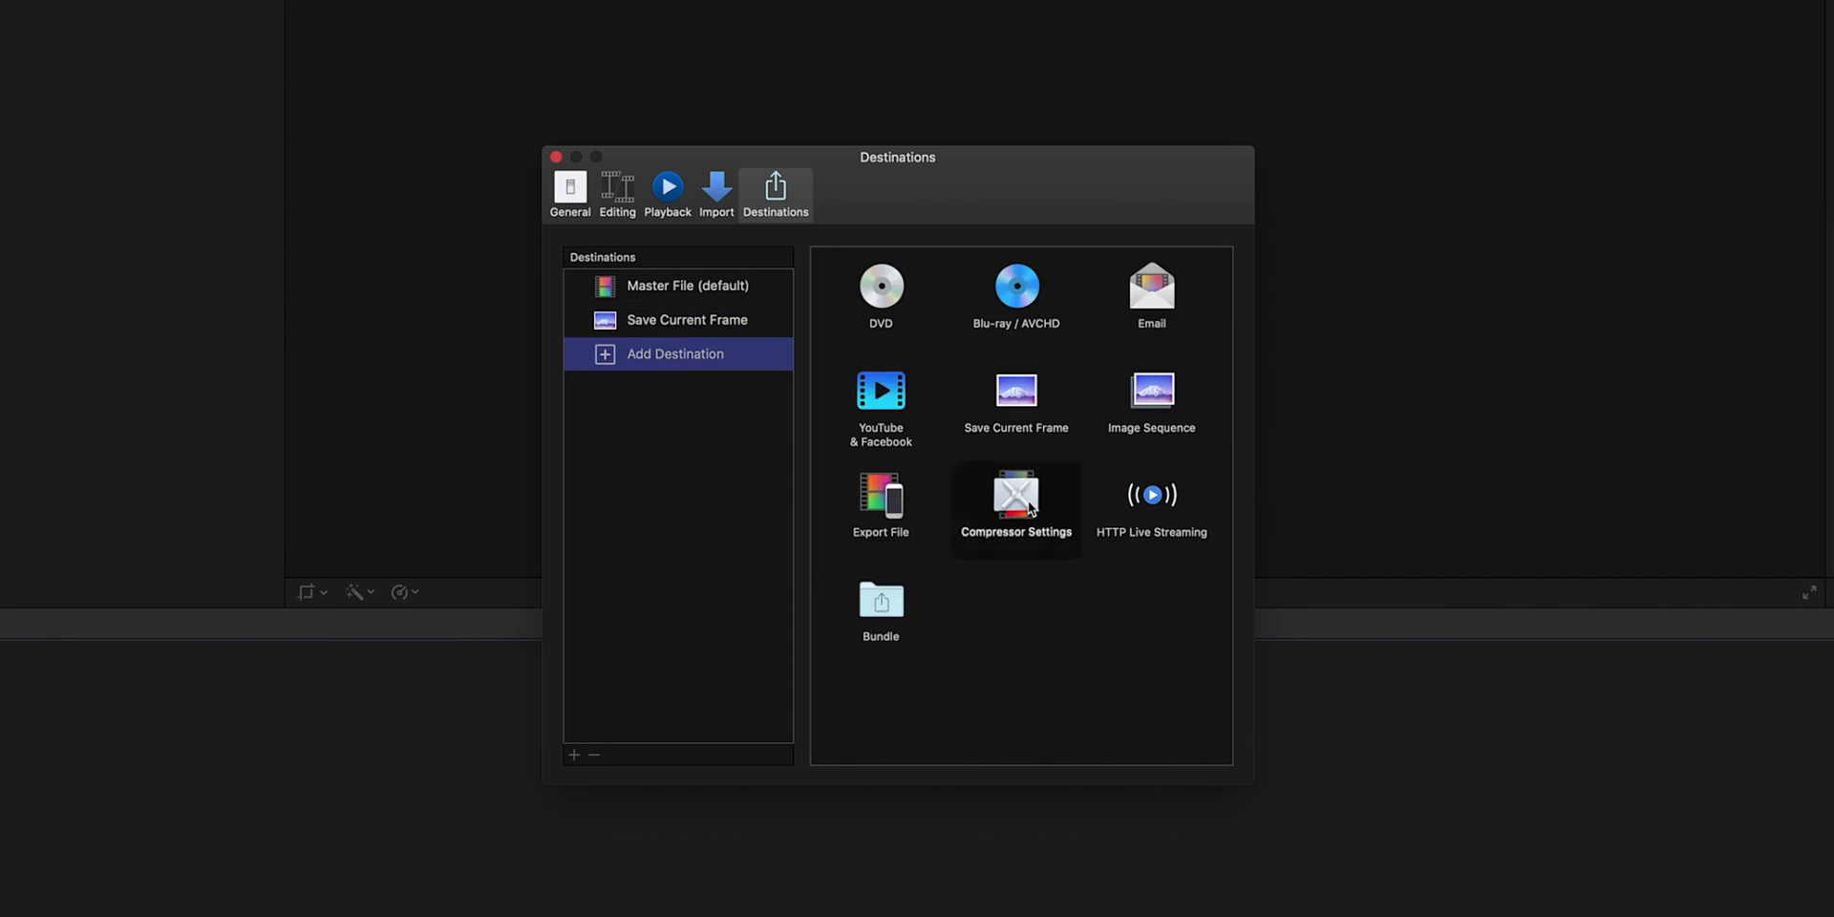
scroll(688, 363, down, 10)
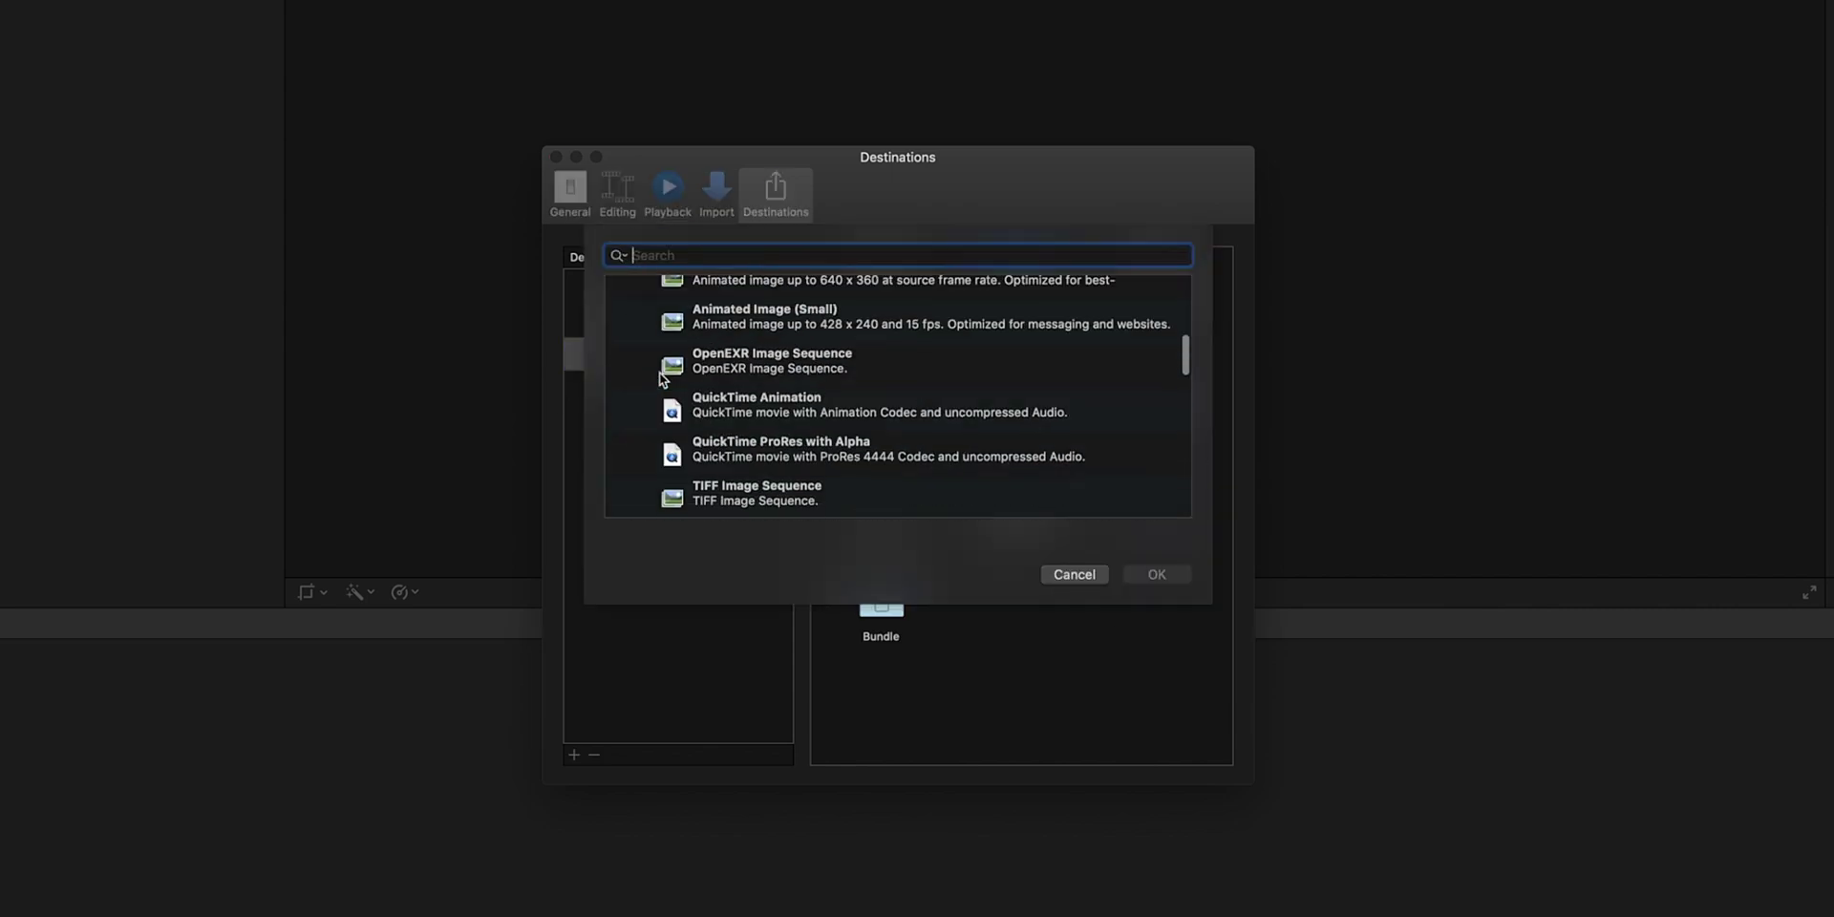
scroll(721, 368, up, 1)
click(629, 317)
scroll(688, 382, down, 10)
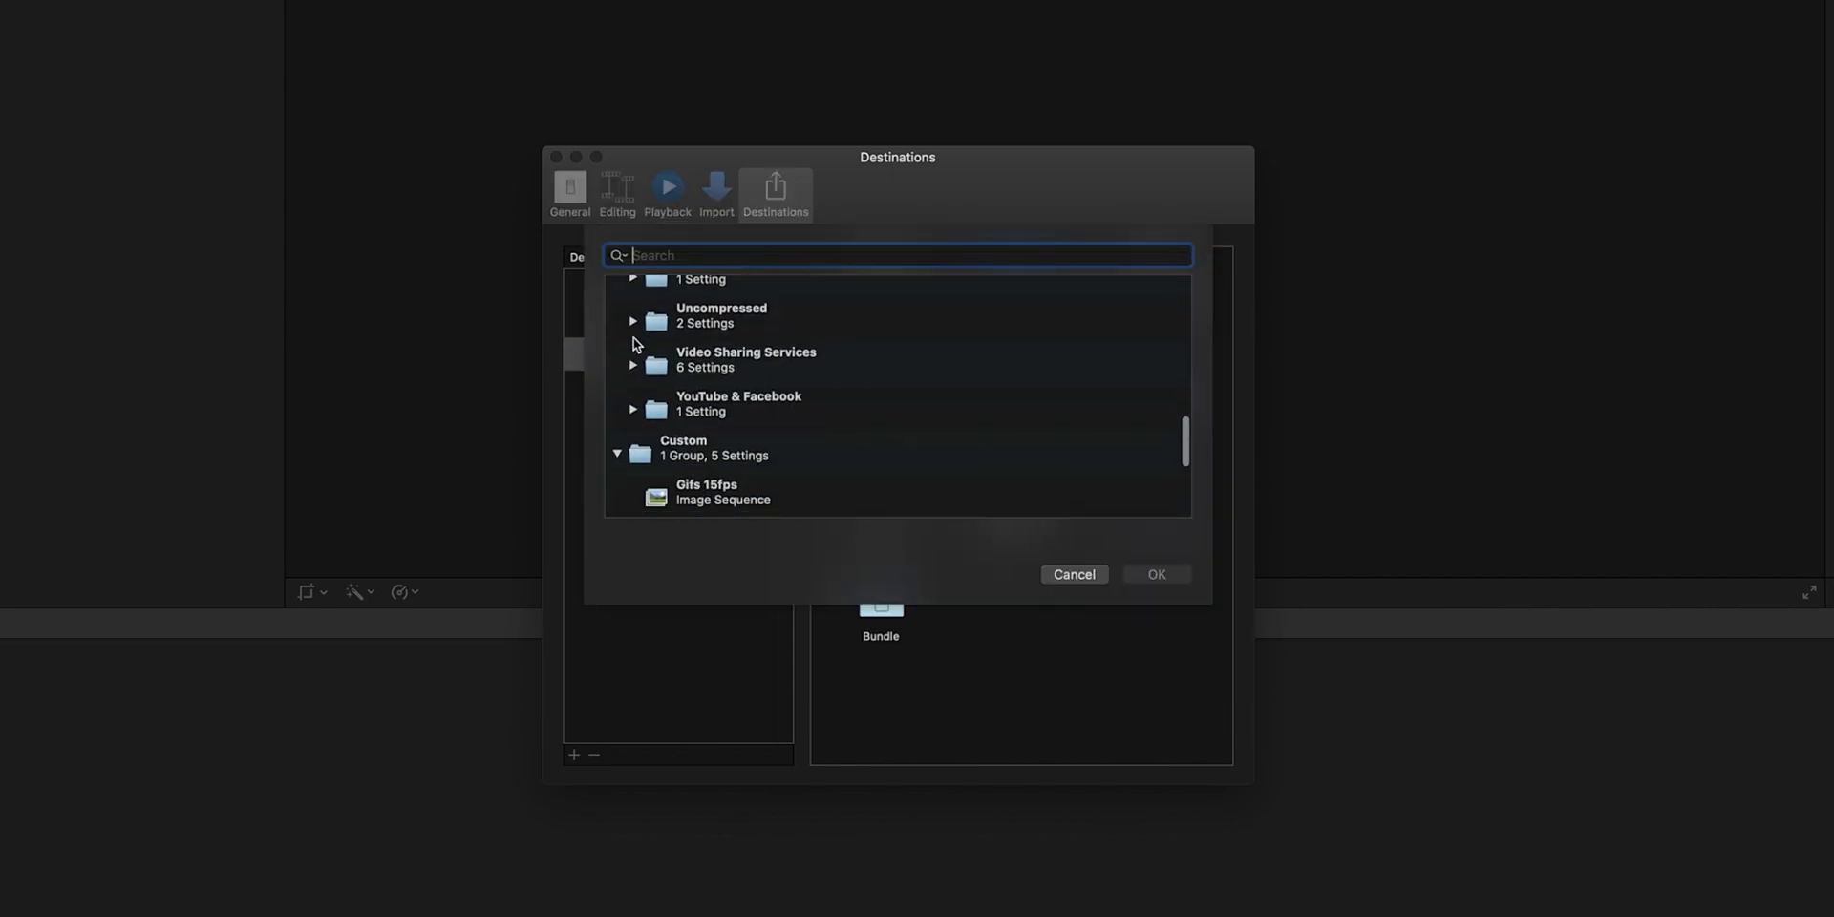
click(716, 330)
shift+click(741, 377)
scroll(783, 406, down, 3)
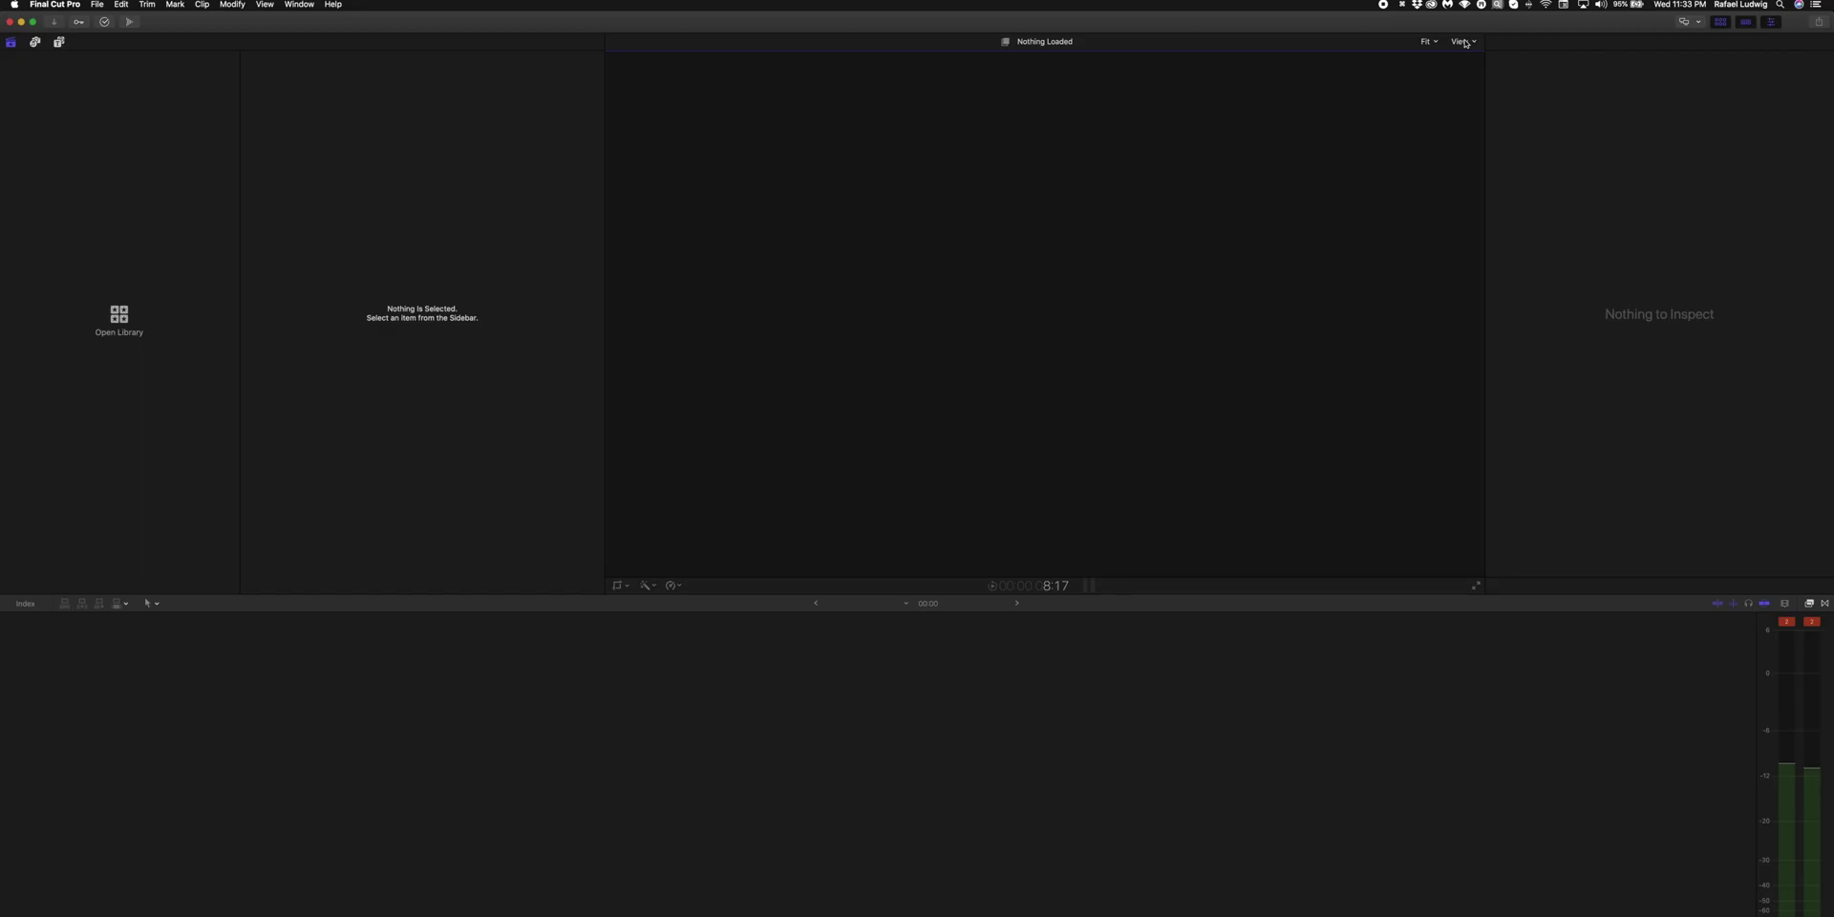
- Show video scopes as a Vectorscope with the skin-tone indicator line turned on
click(1464, 43)
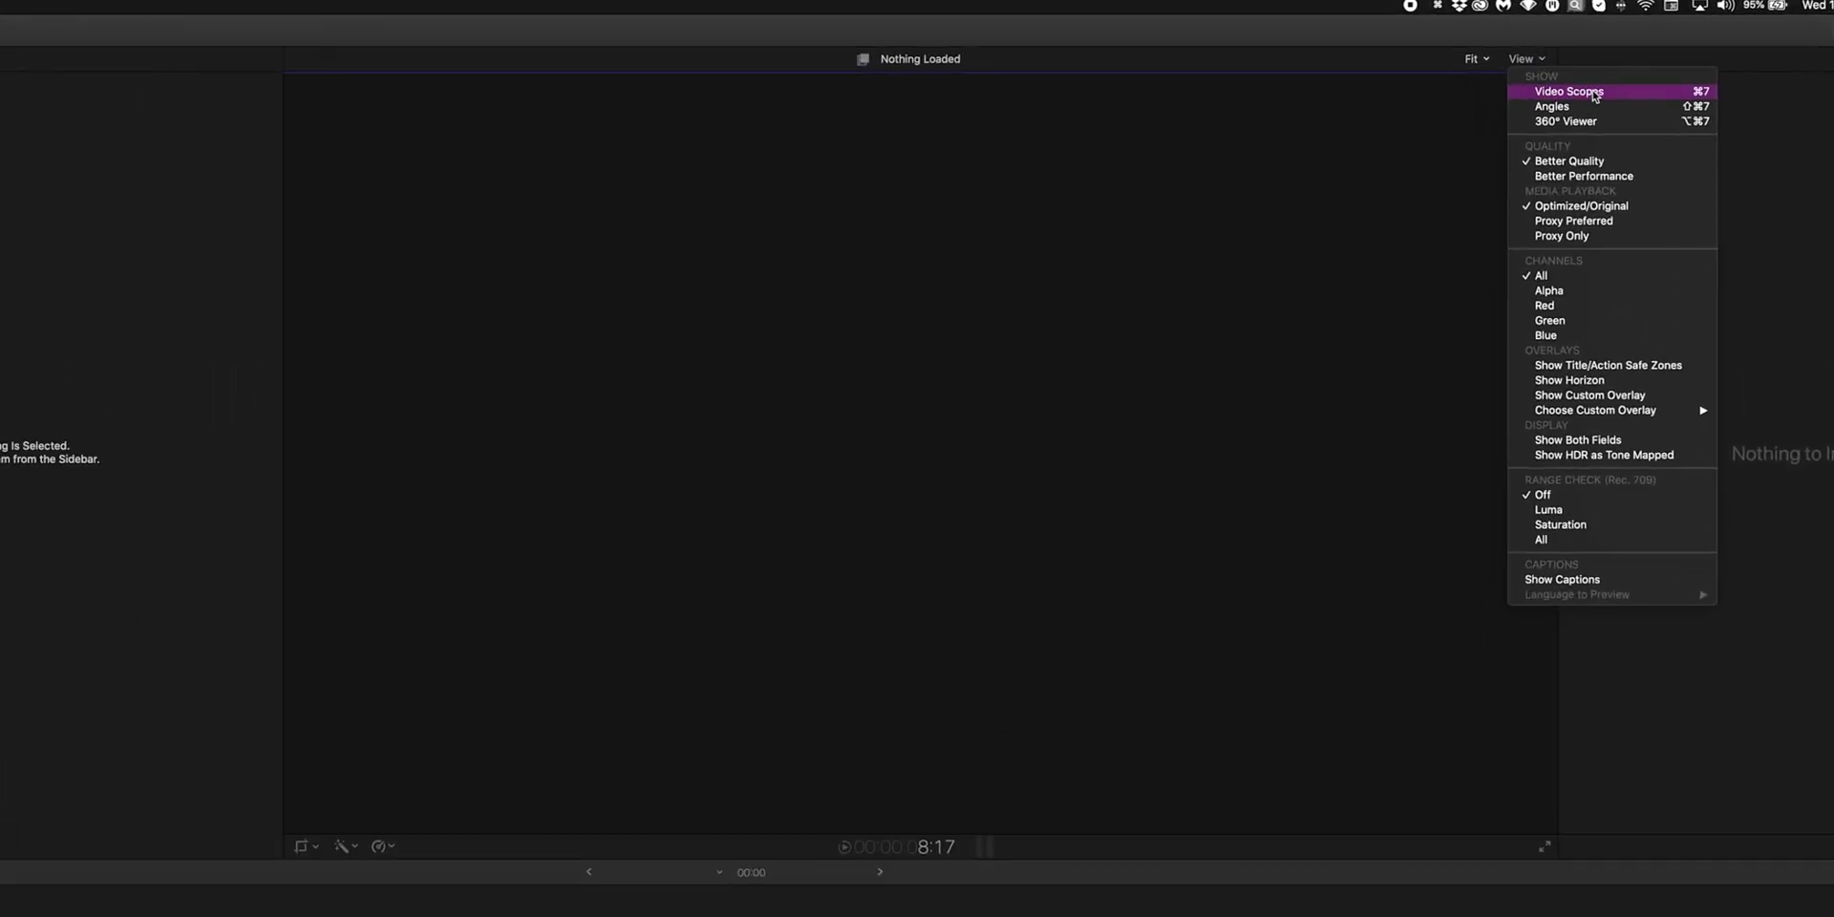
click(1636, 98)
click(686, 111)
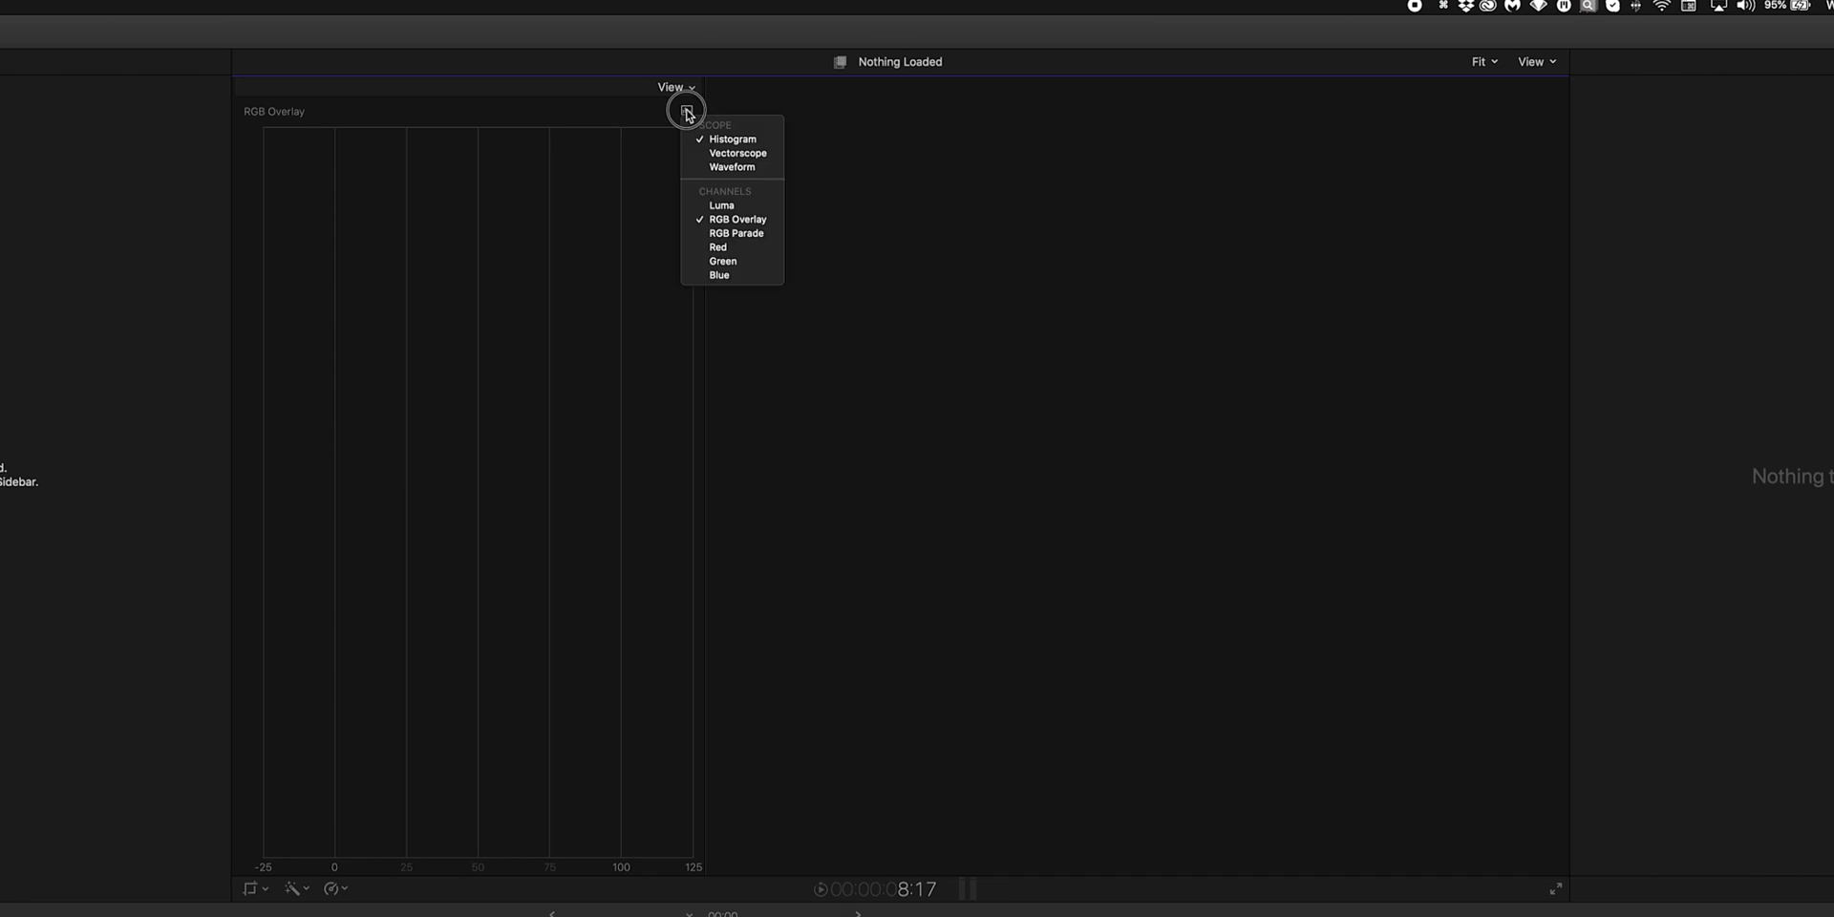
click(716, 154)
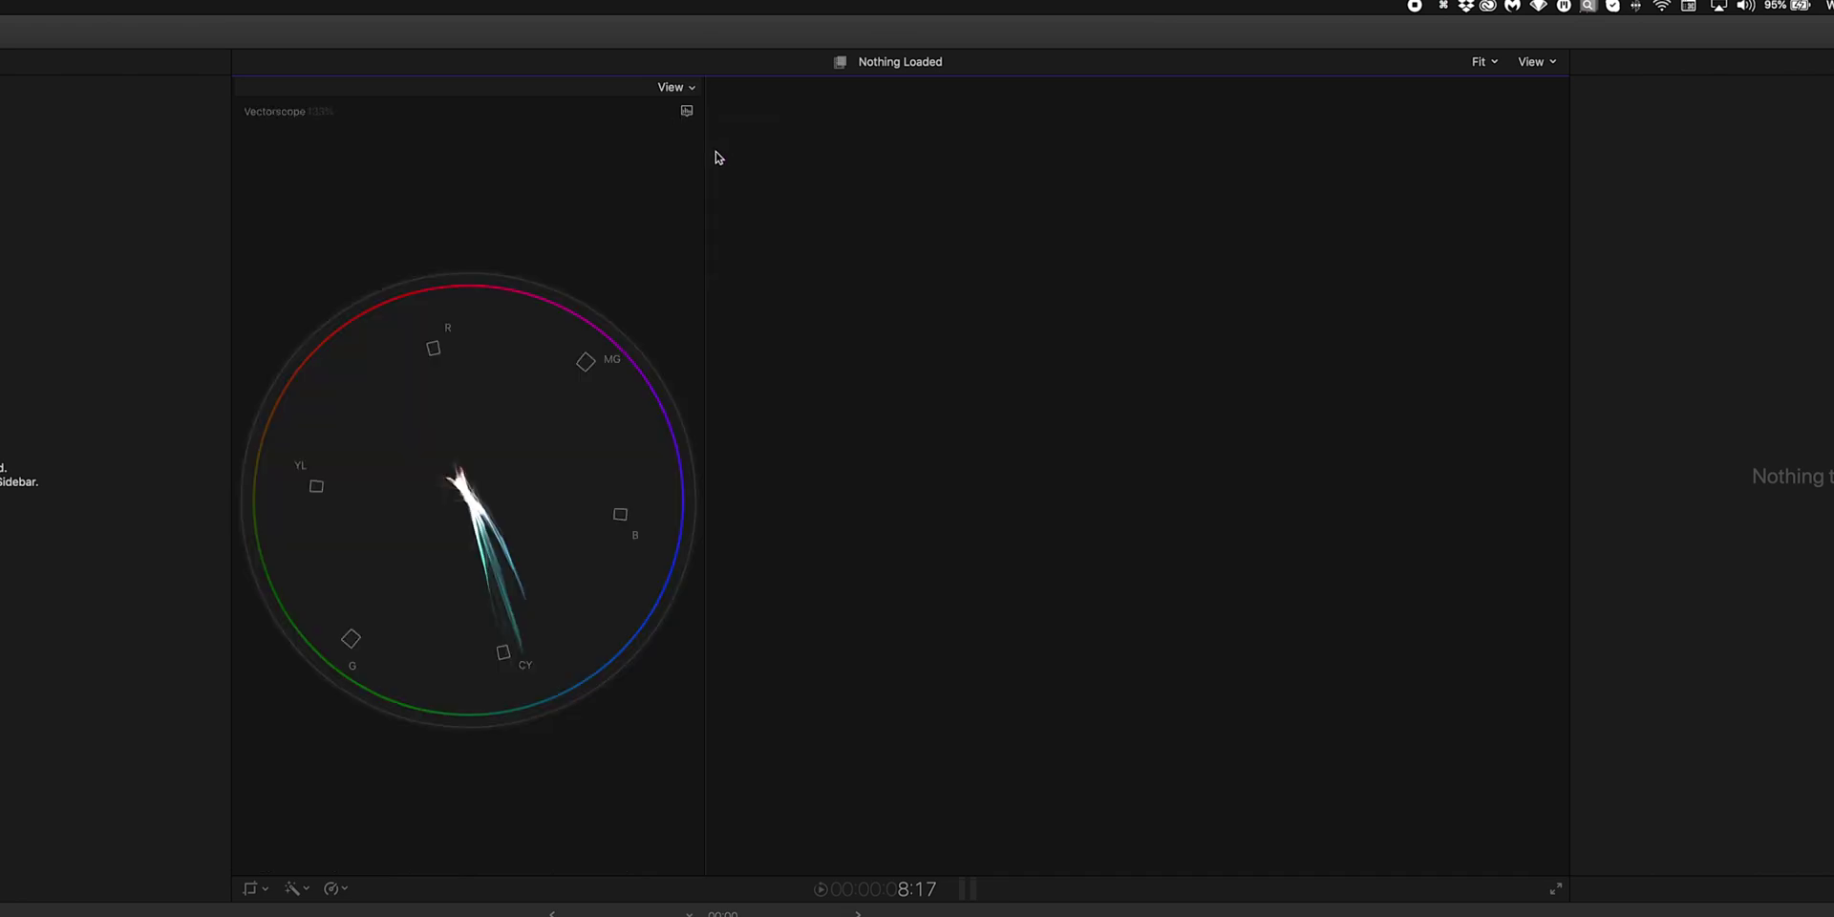
right_click(541, 498)
click(608, 668)
- Switch to a two-scope vertical layout with RGB Parade as the lower scope
click(677, 87)
click(568, 56)
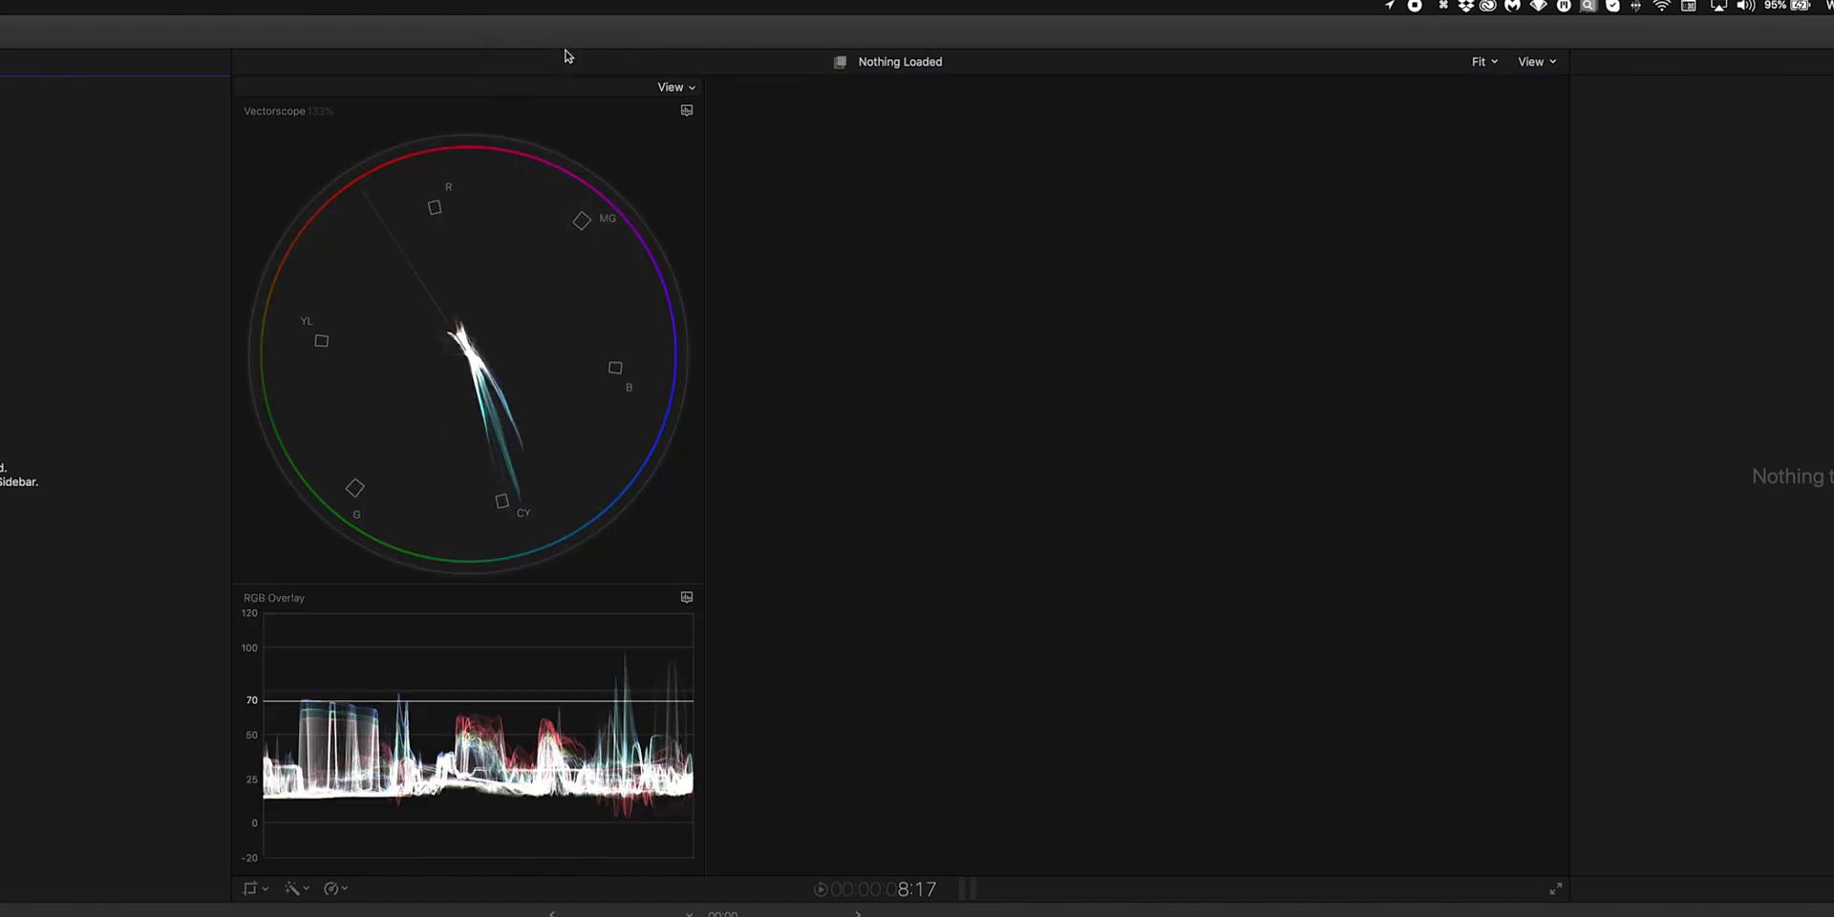
click(687, 598)
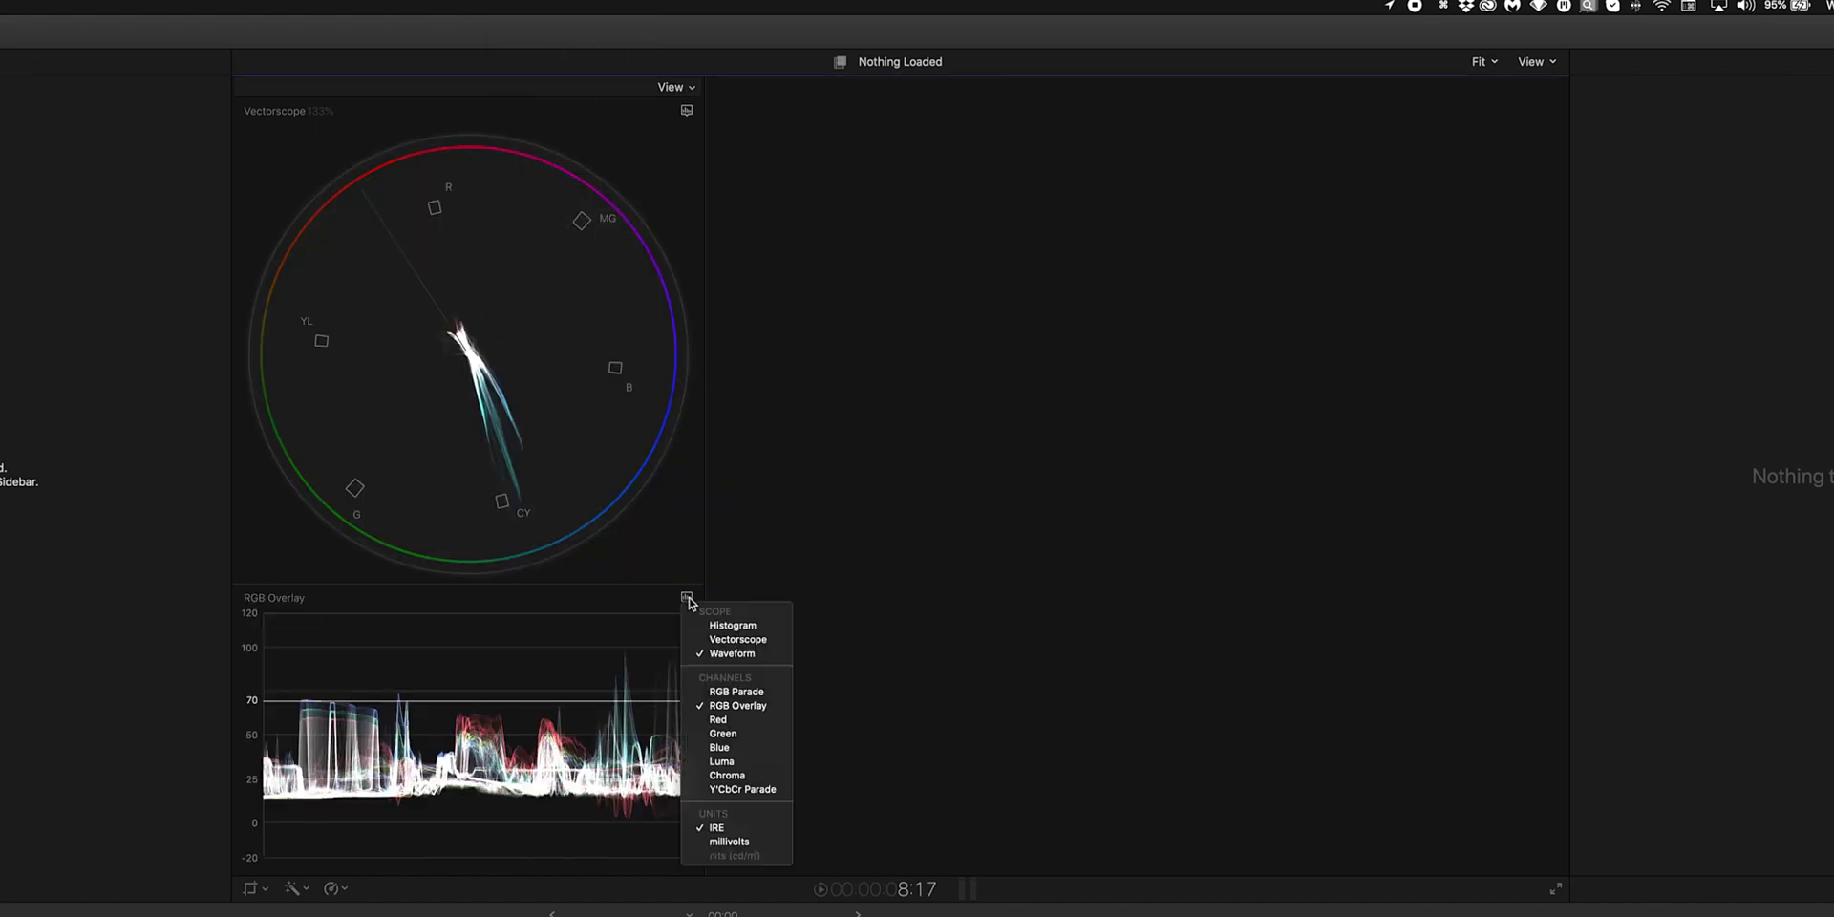
click(739, 692)
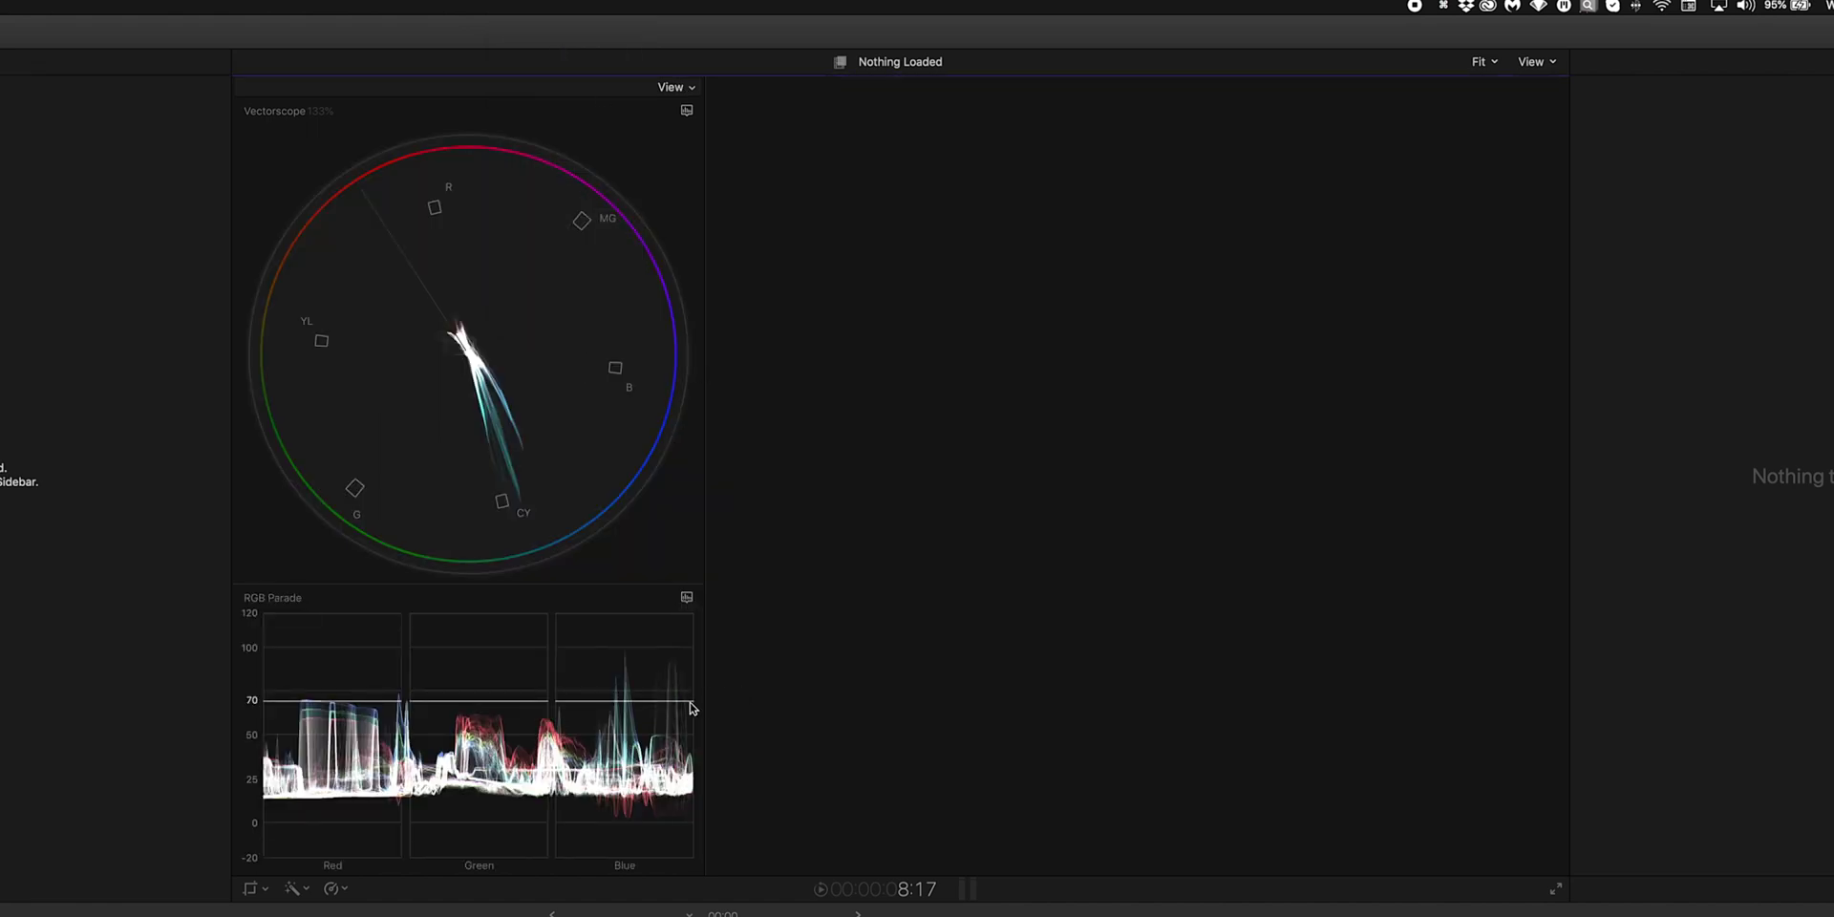
right_click(468, 682)
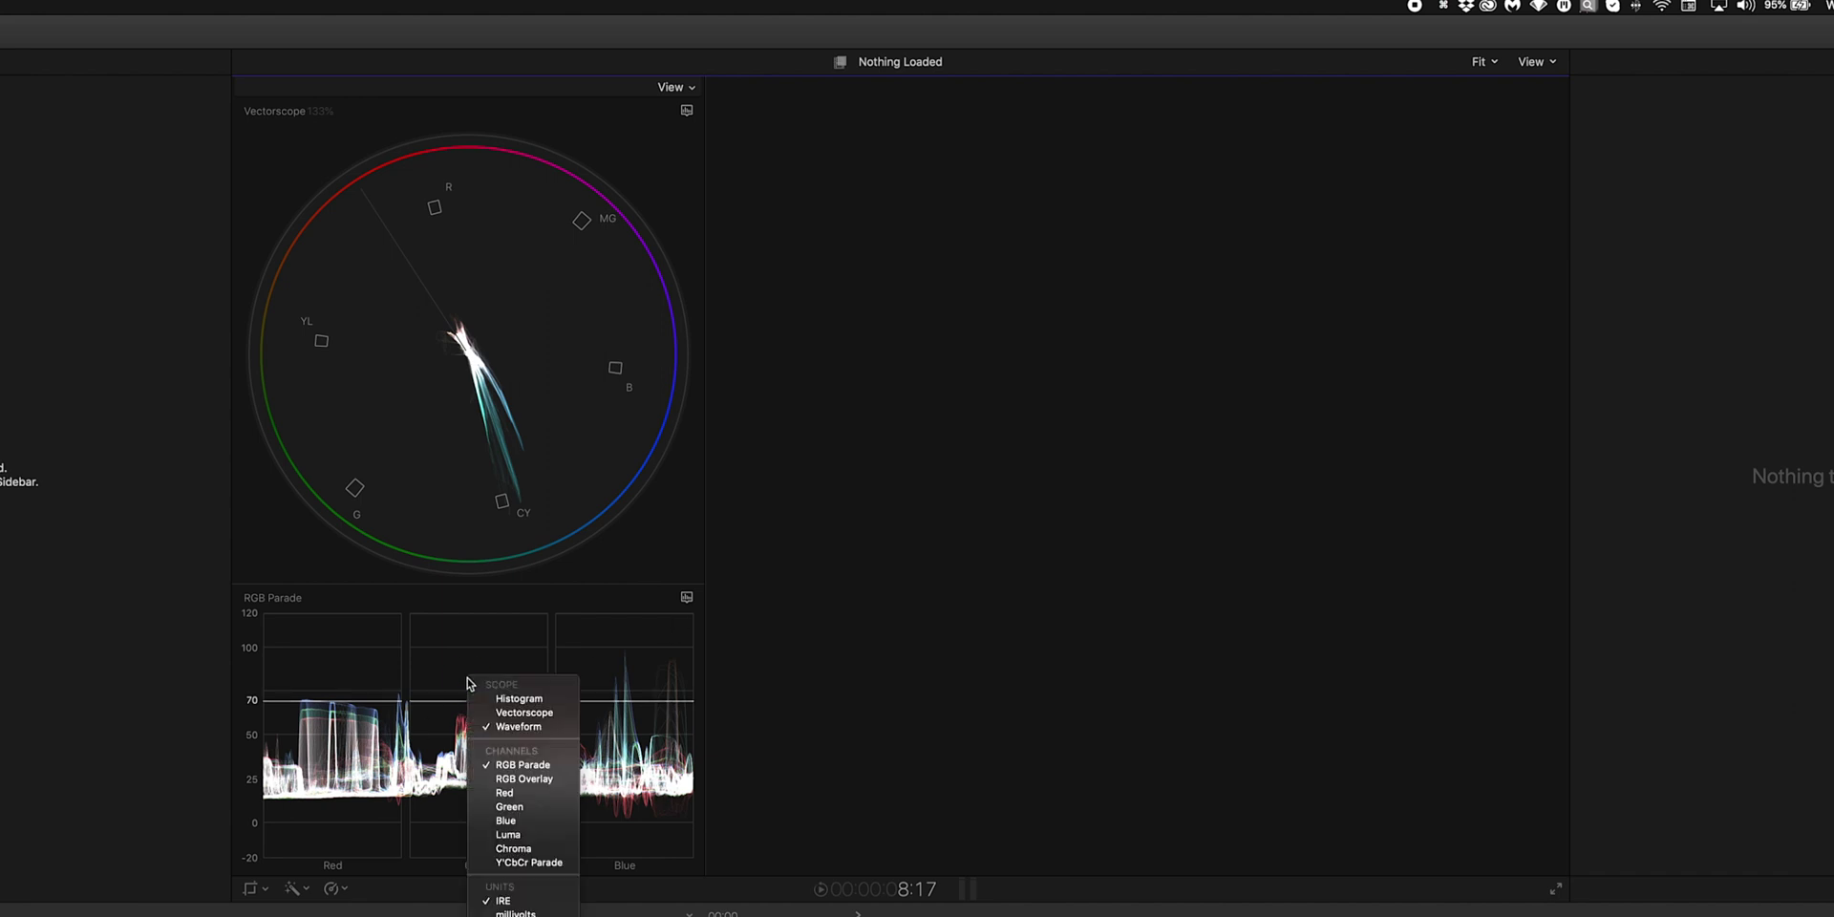
click(511, 896)
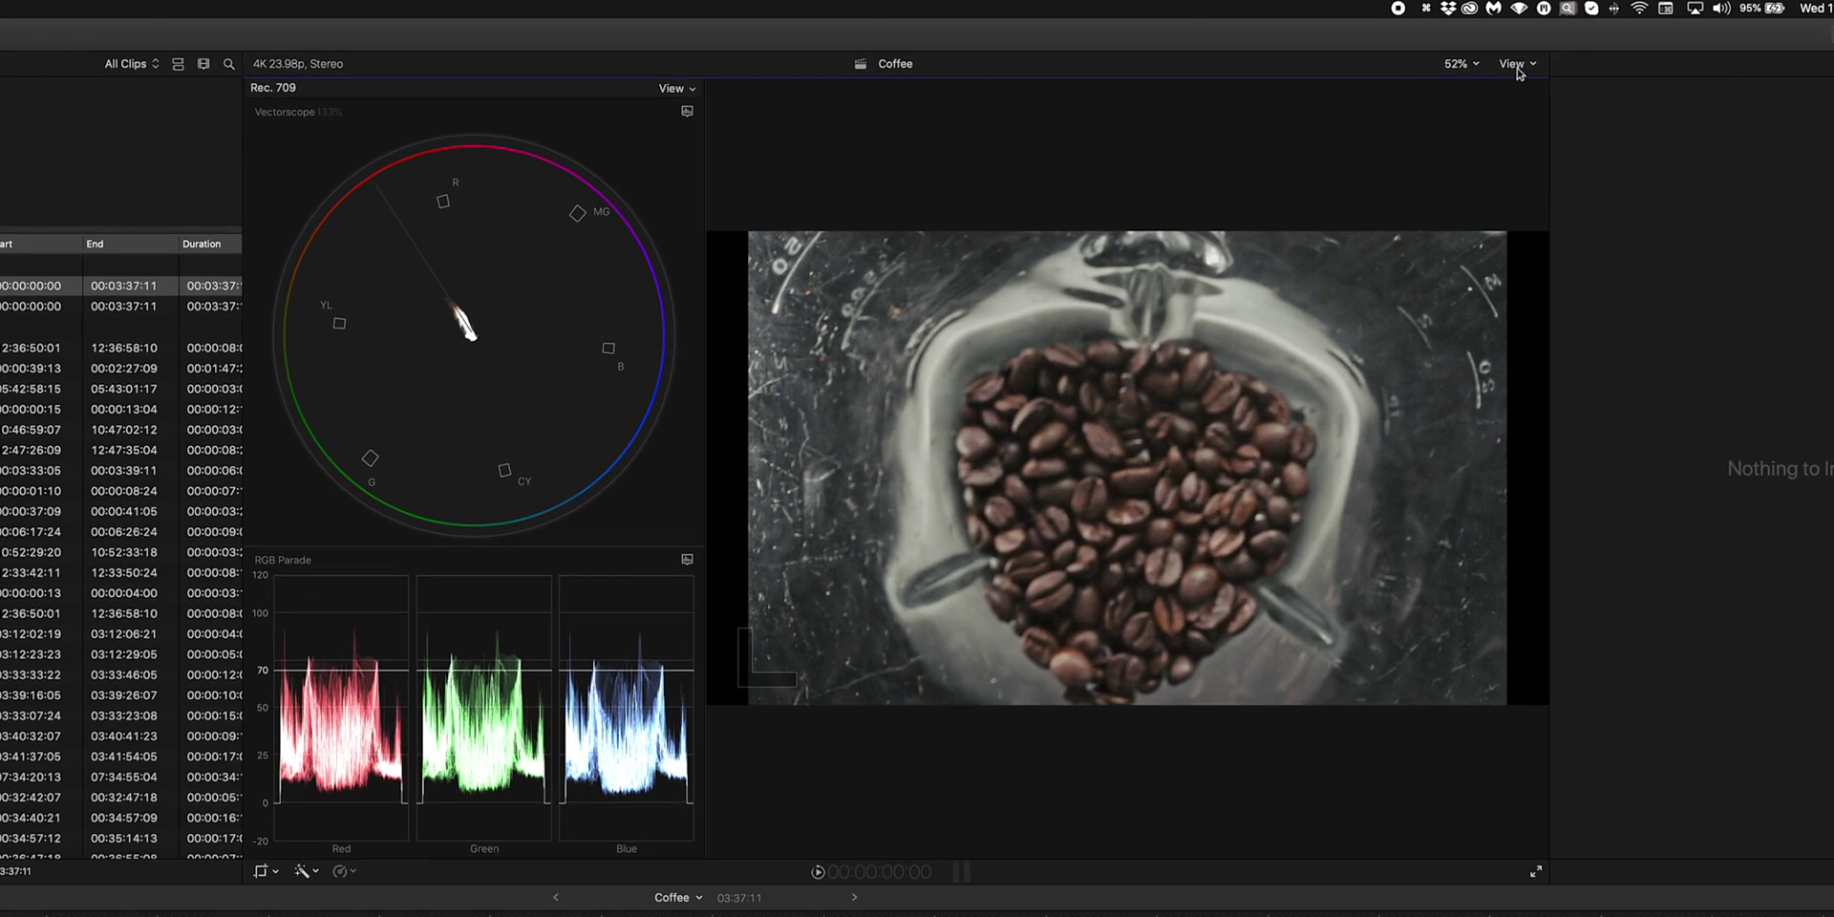
click(1514, 64)
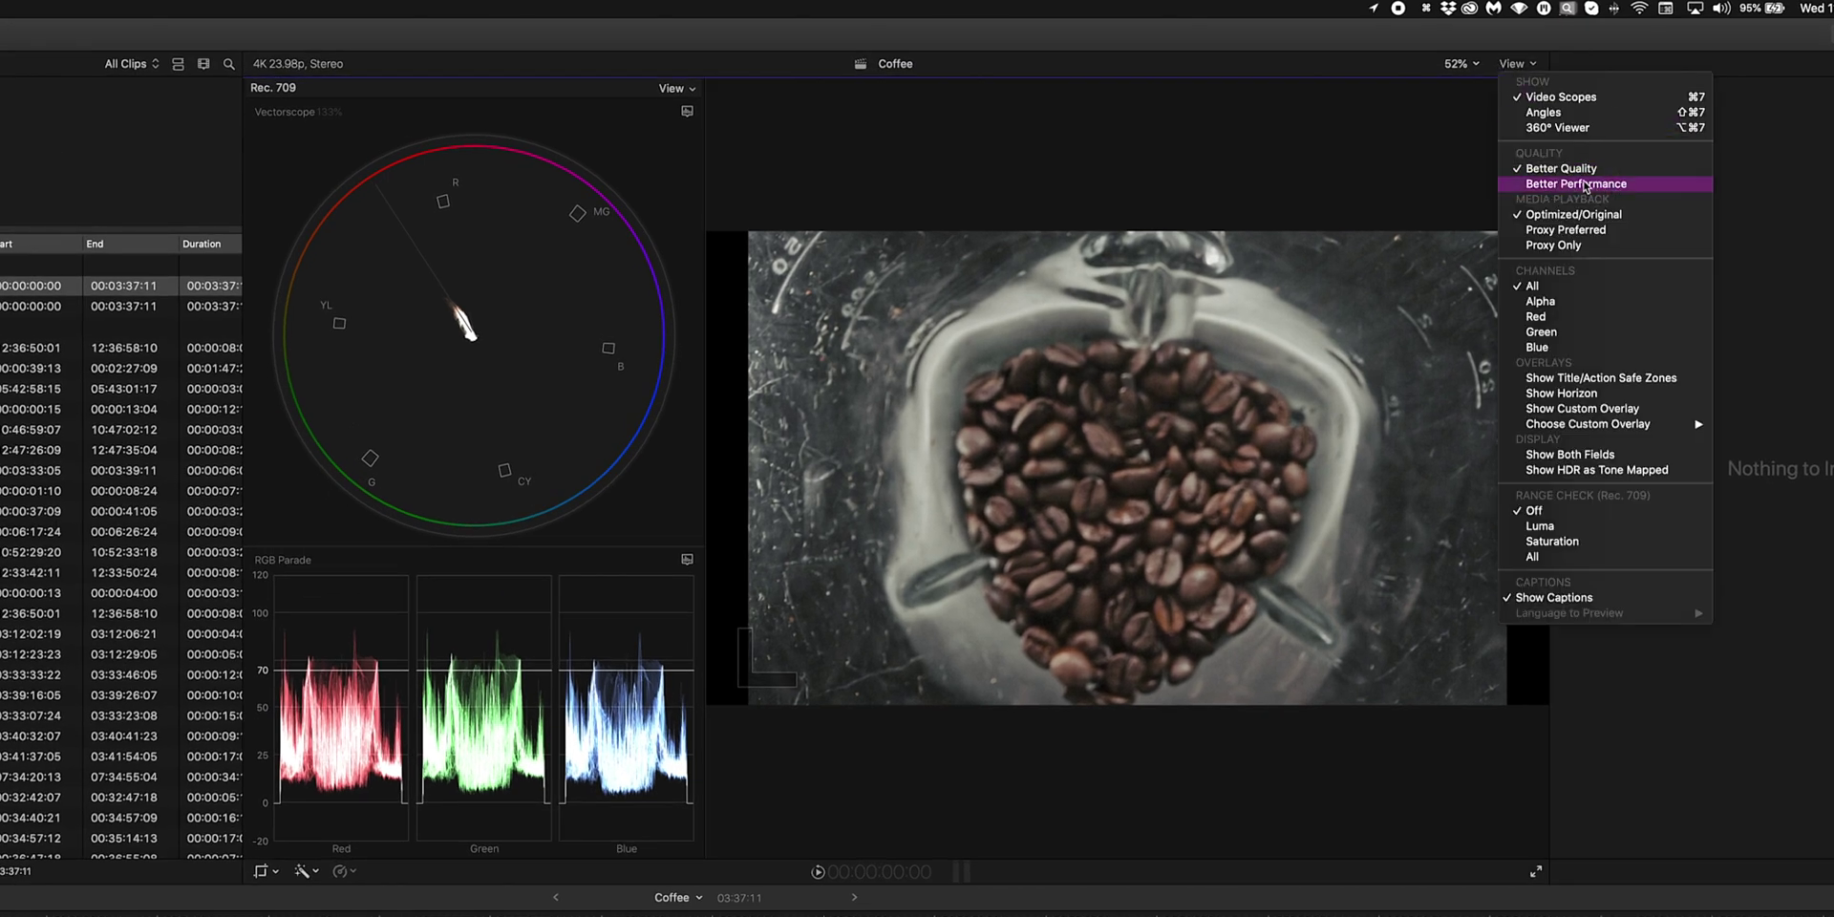
- Set viewer quality to Better Performance, show the rule-of-thirds overlay, and scale the clip to fill the frame
click(1643, 185)
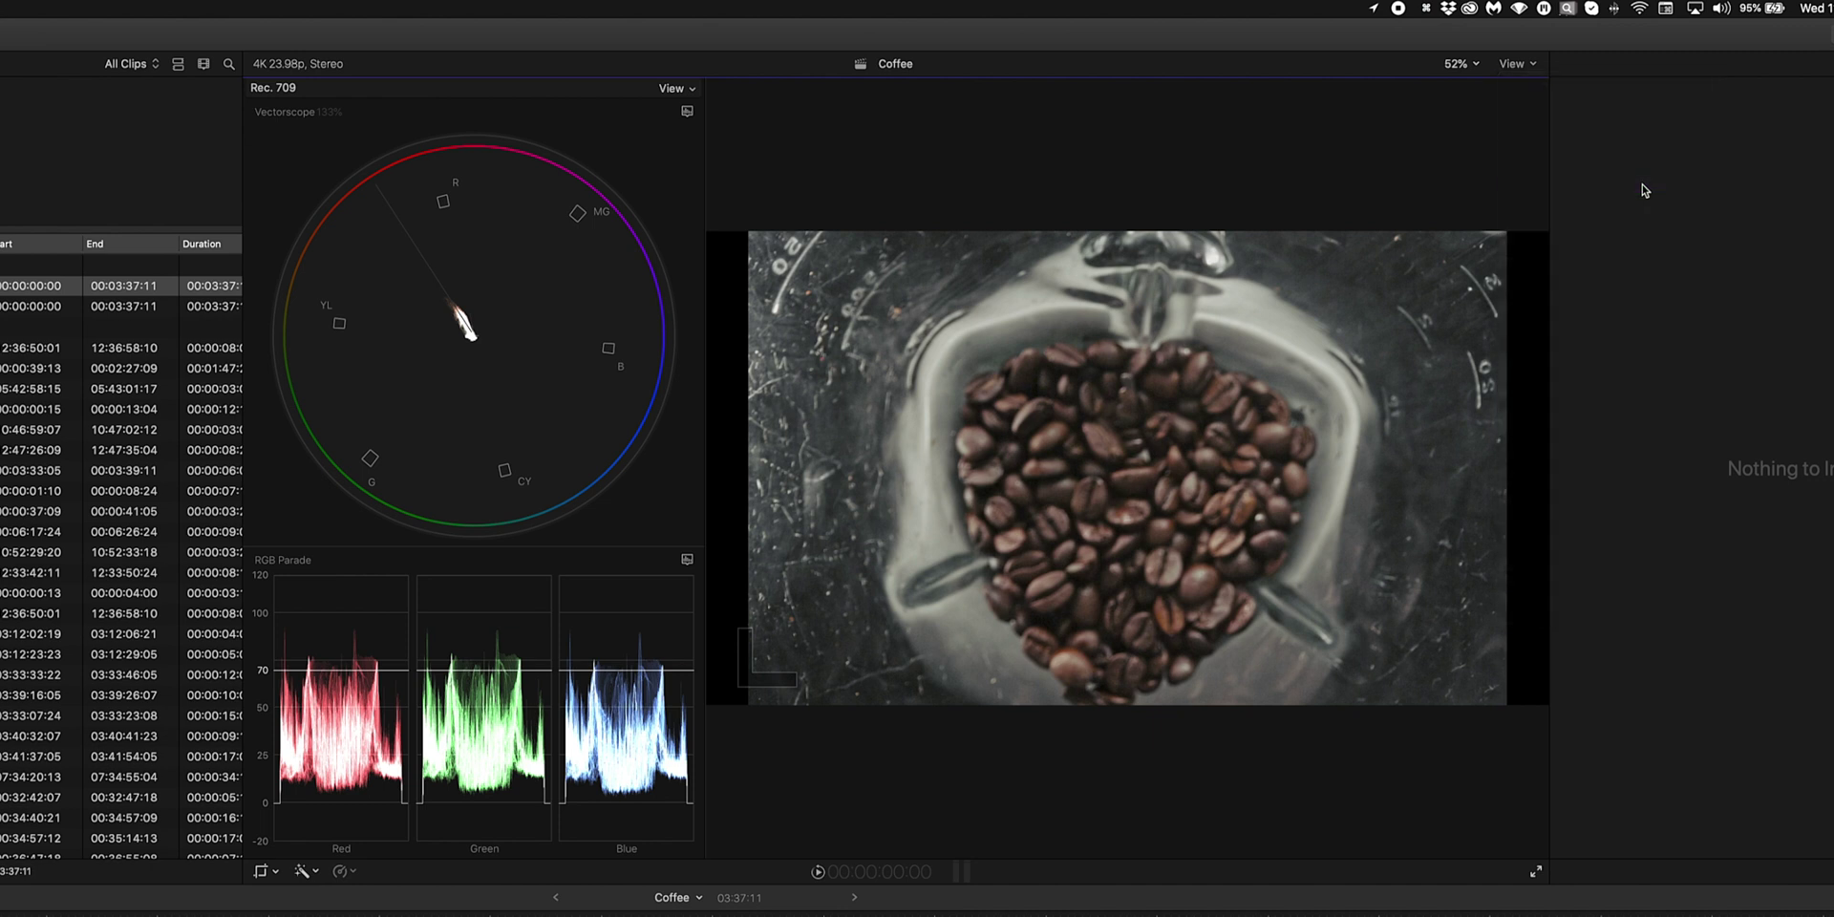
click(1515, 64)
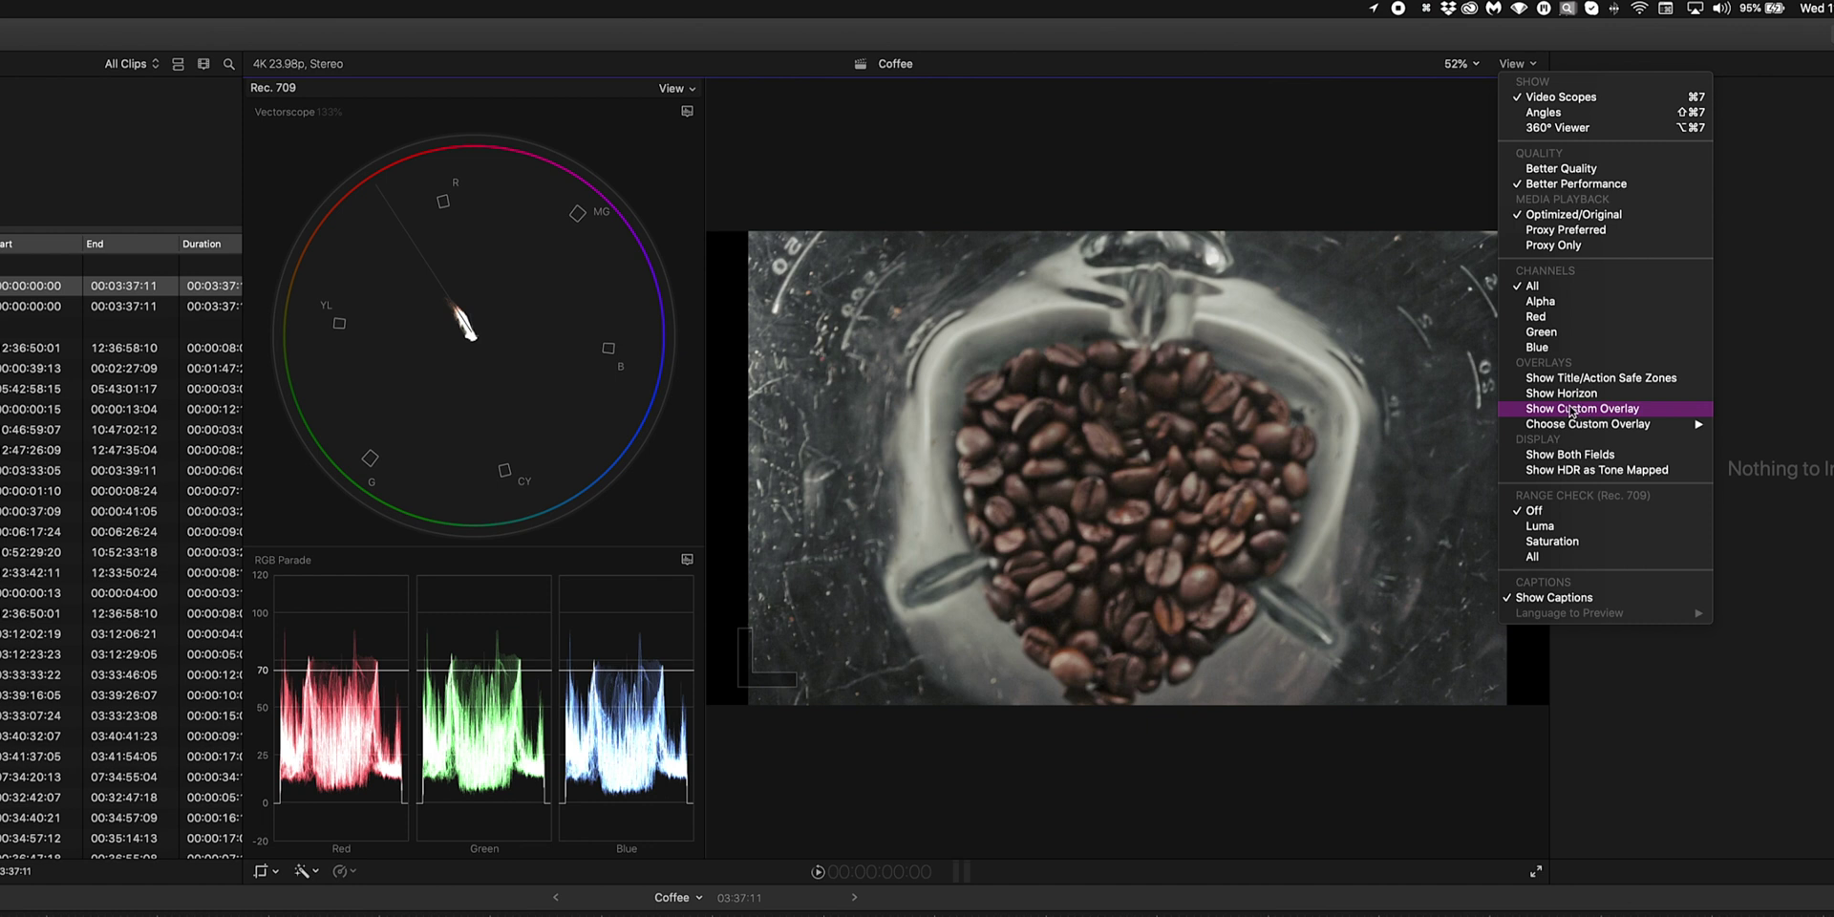
click(1637, 409)
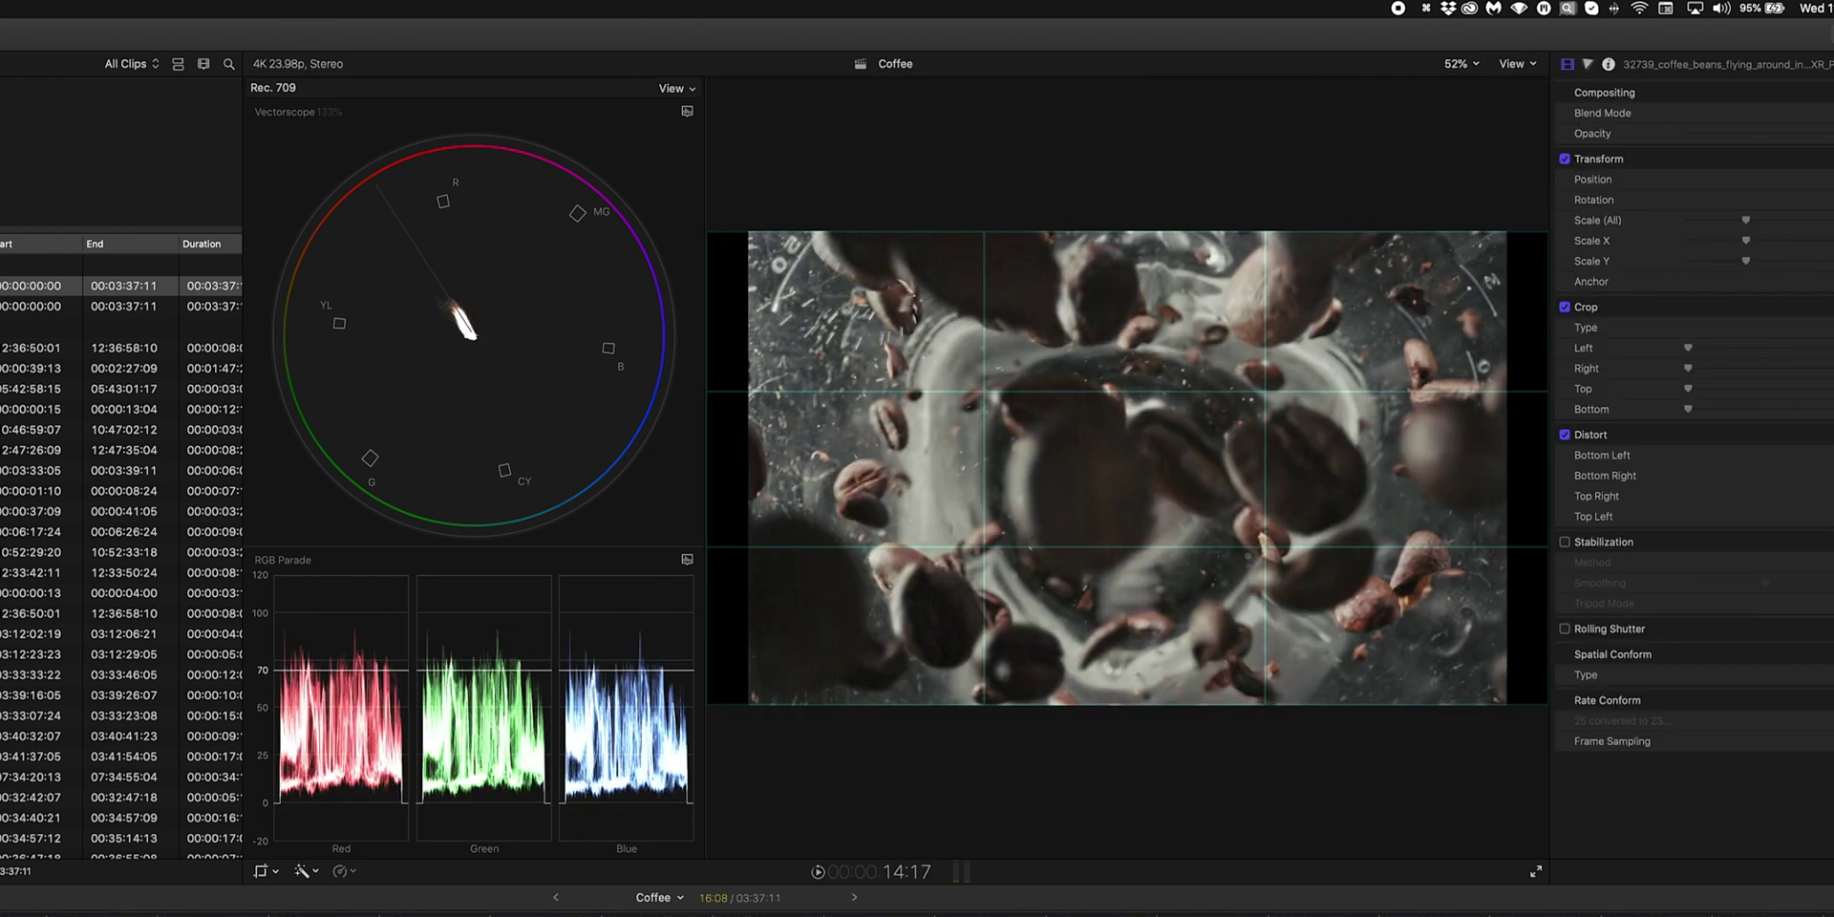
drag(1747, 223, 1755, 222)
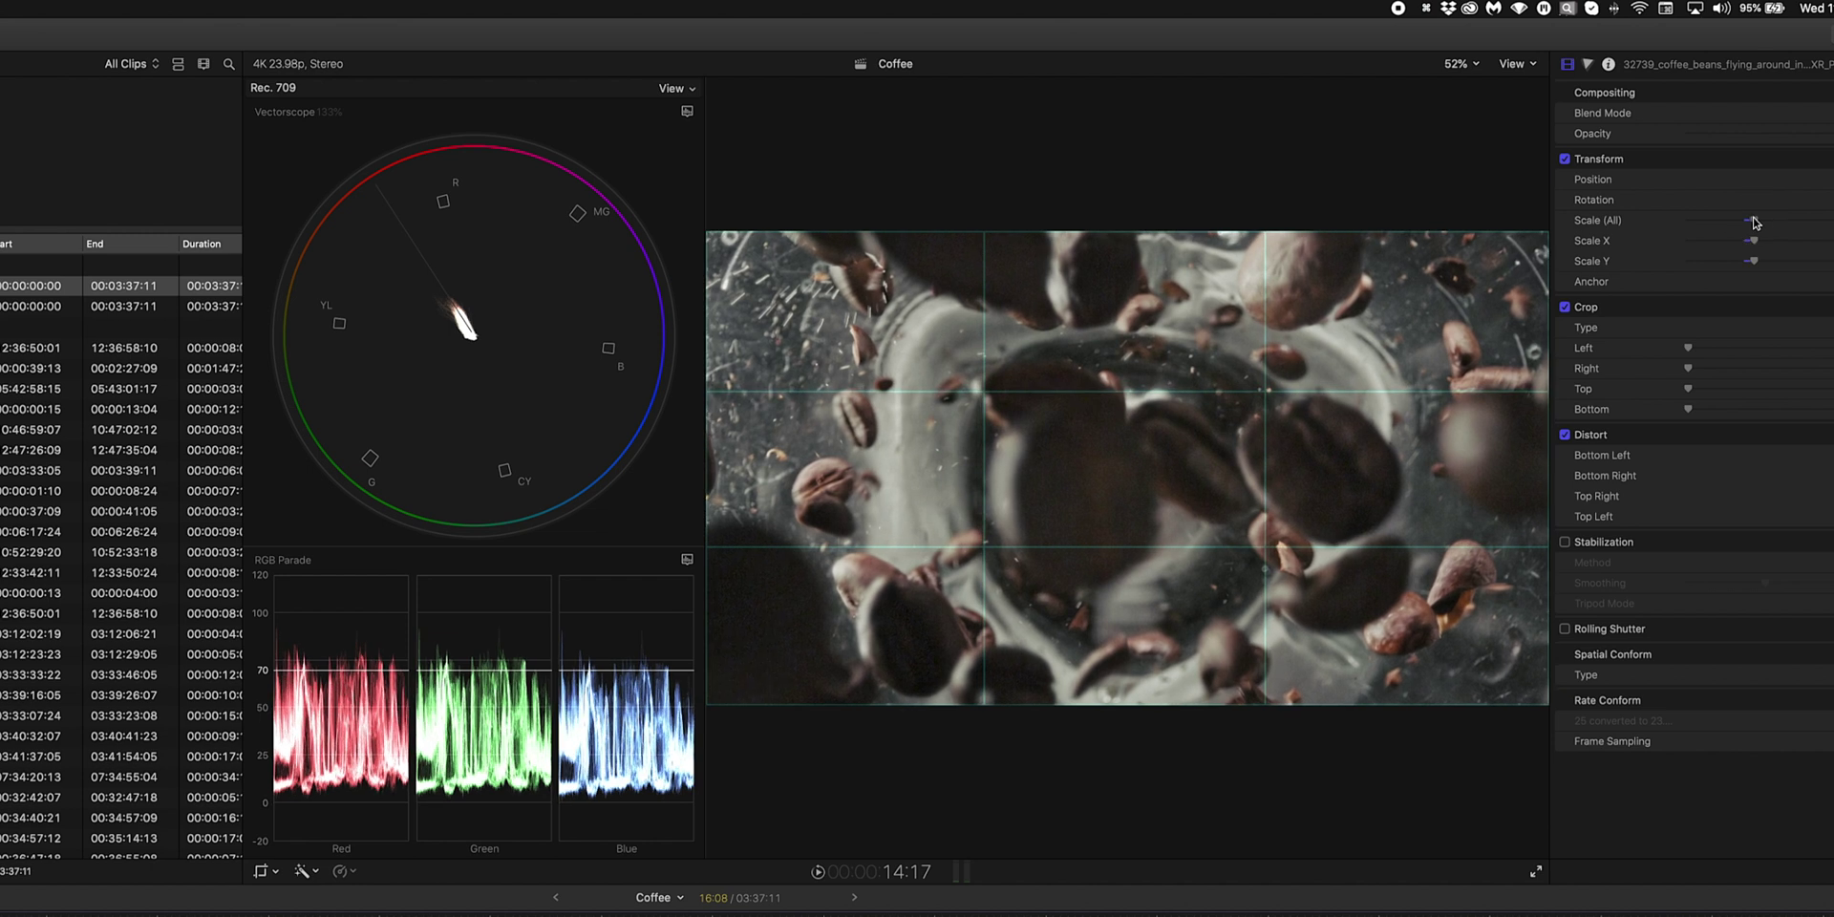